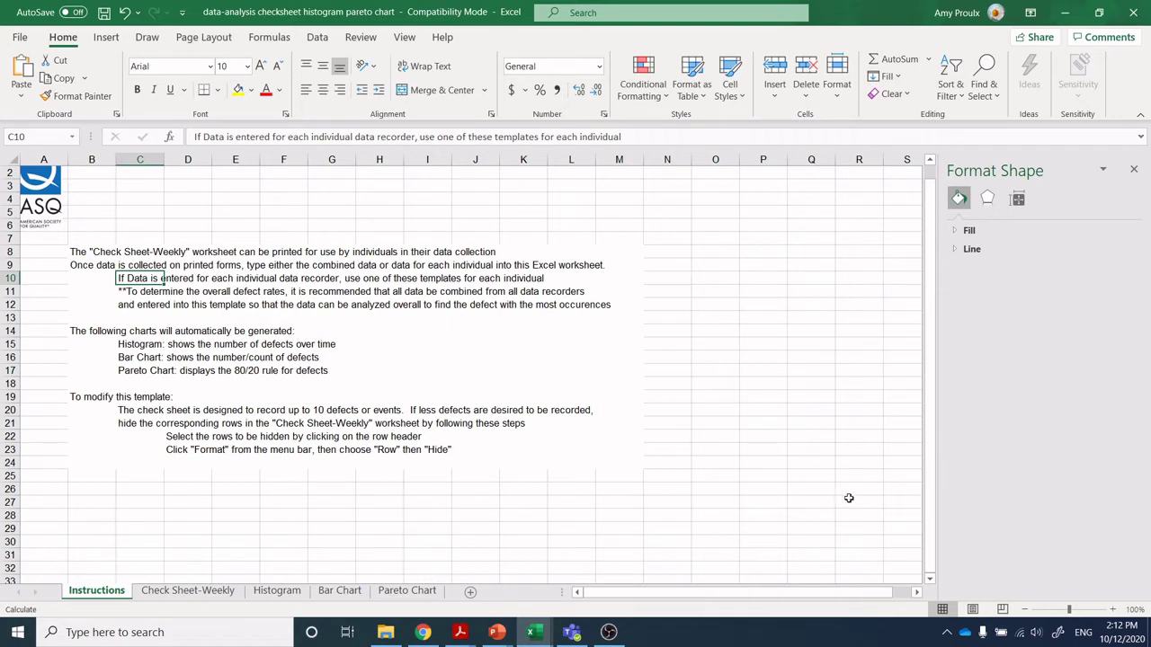
Switch to Chrome and download the Check sheet template from the ASQ seven basic quality tools page.
scroll(917, 429, up, 1)
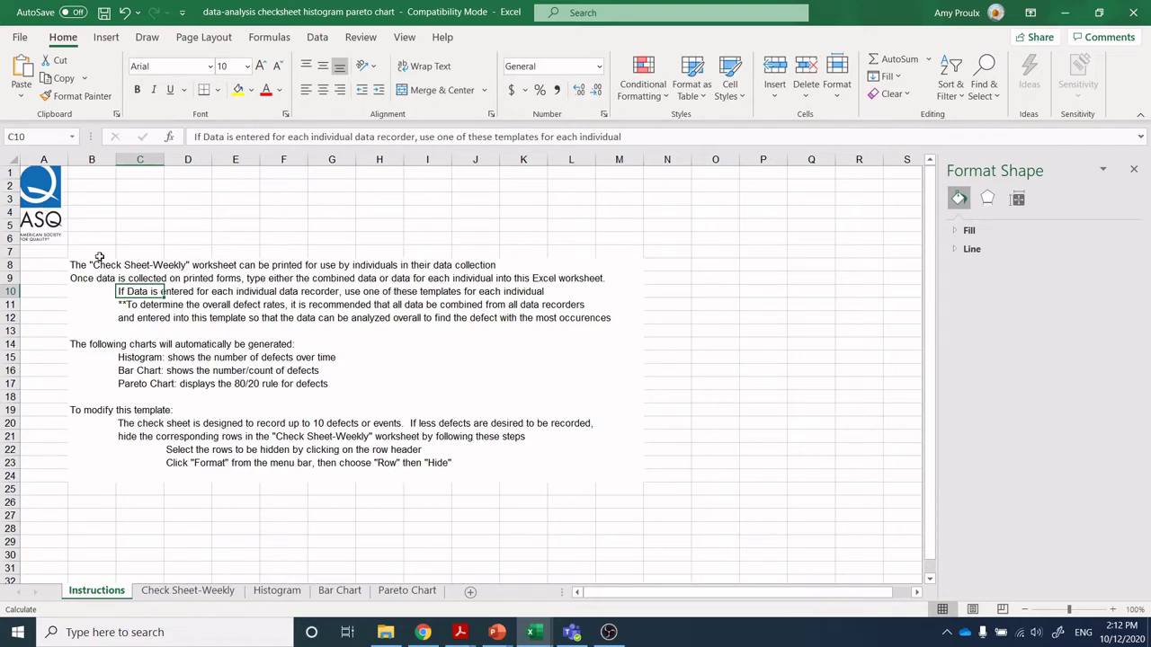
click(423, 632)
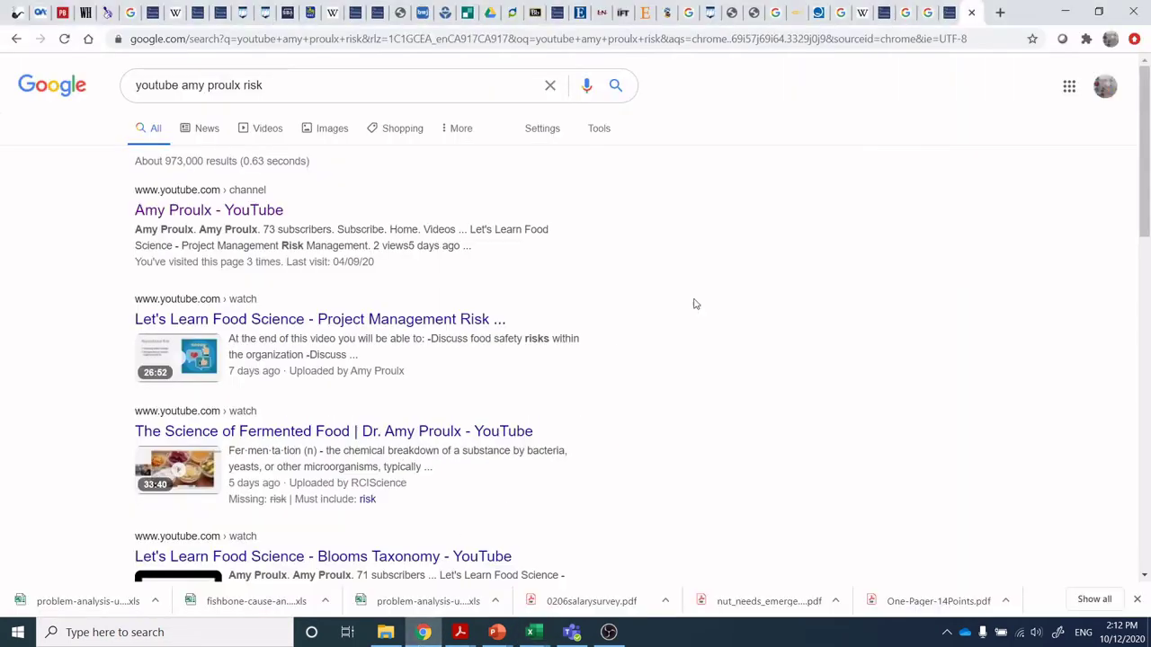
click(819, 23)
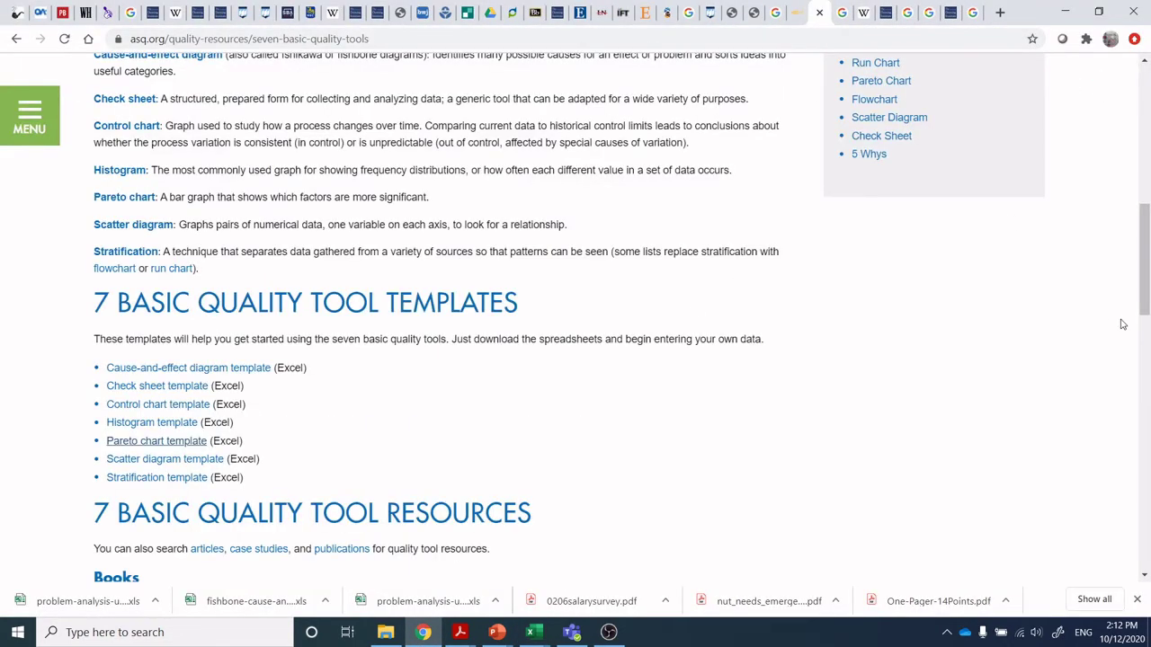
drag(1145, 242, 1147, 105)
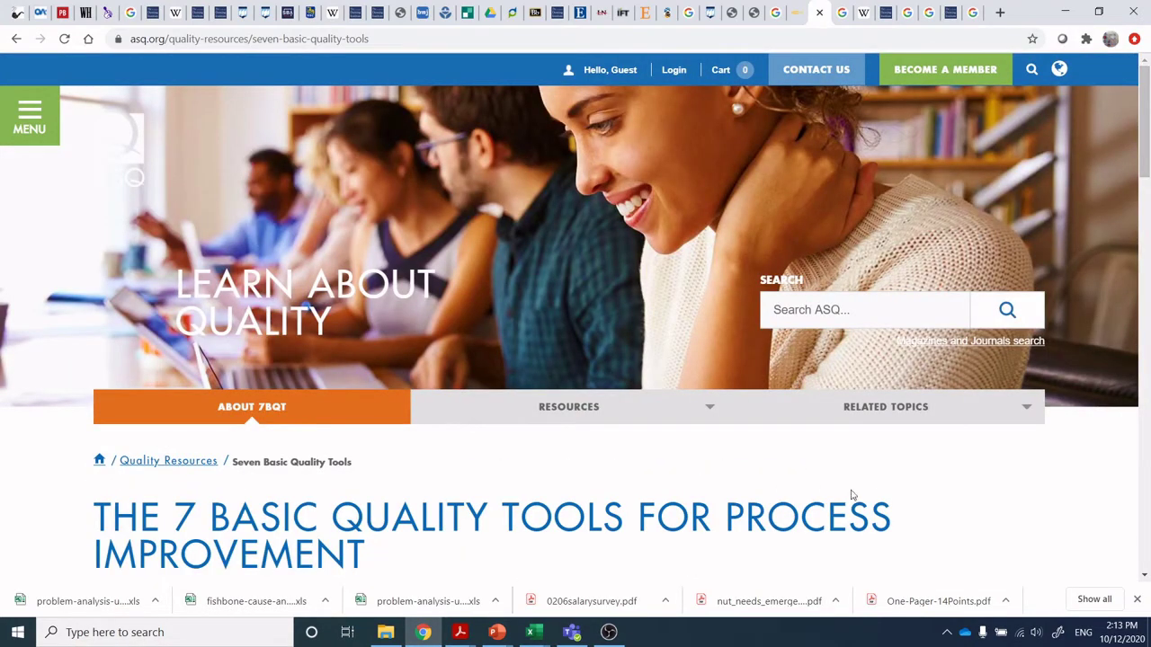
click(886, 409)
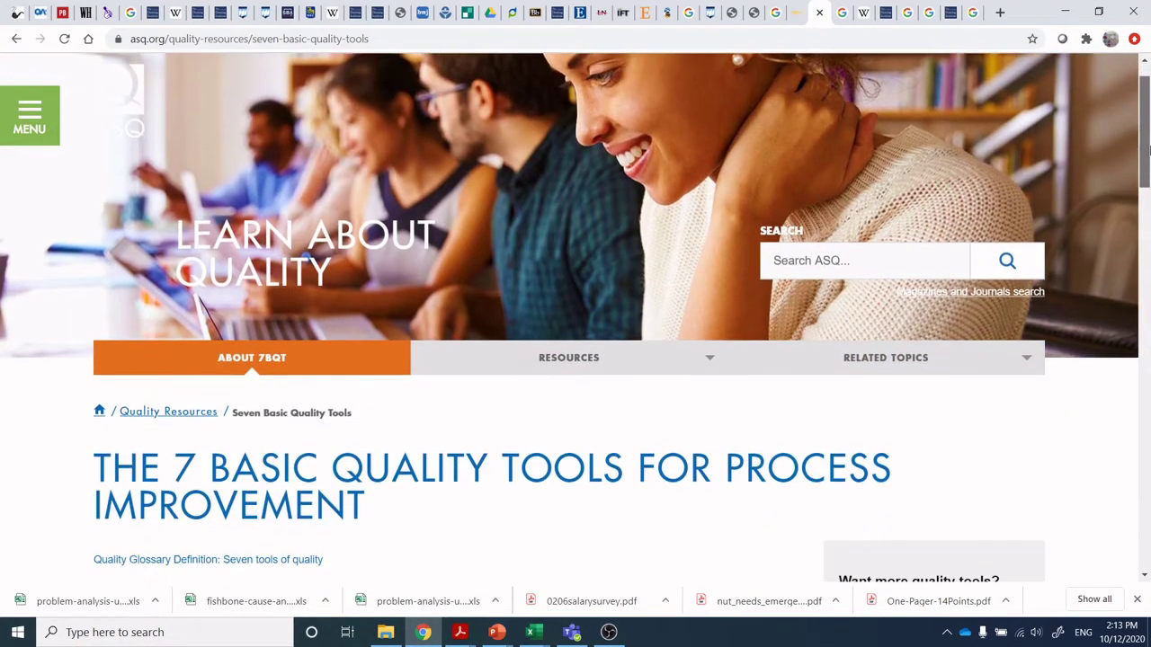
drag(1145, 142, 1148, 297)
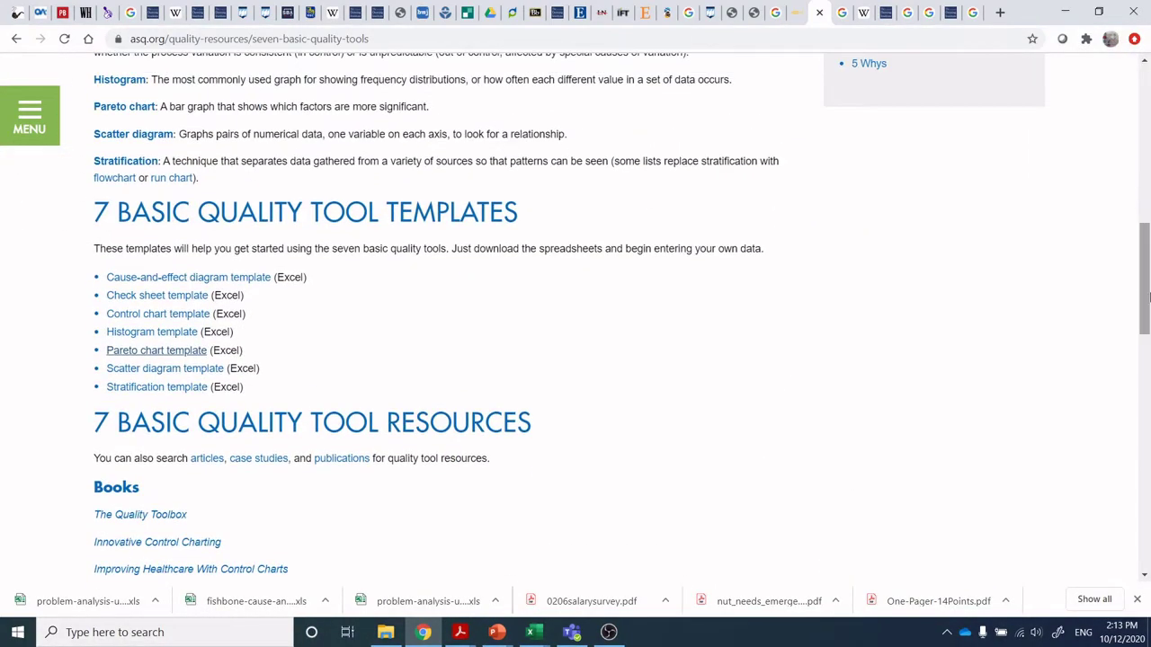
click(161, 301)
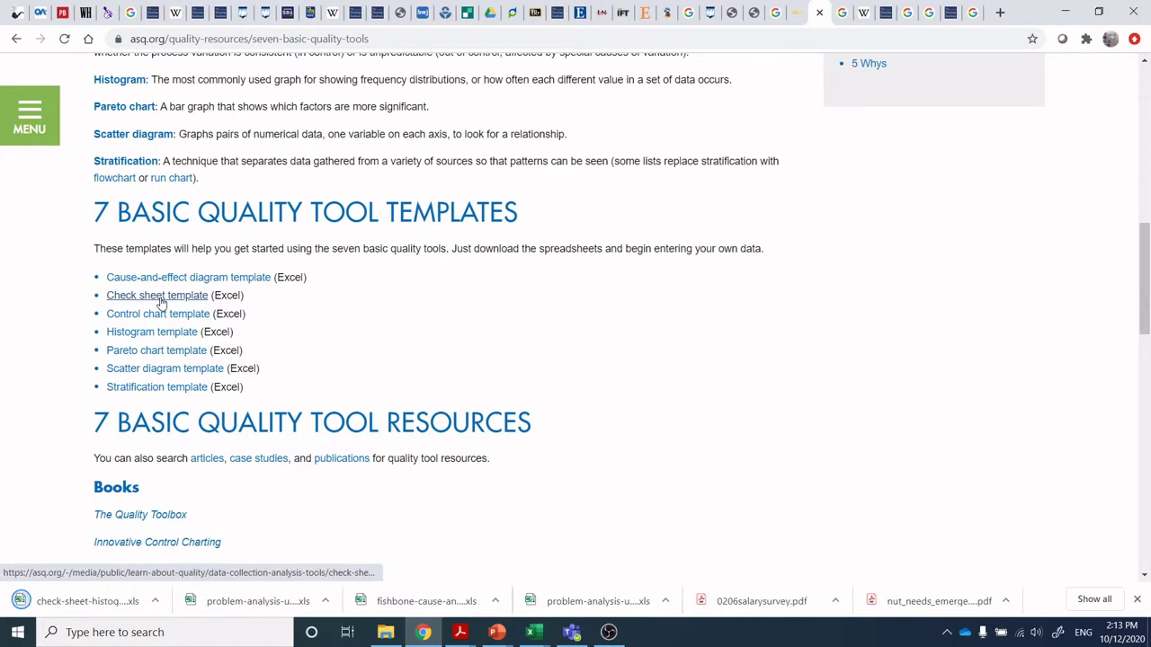
Open the downloaded check-sheet-histogram workbook in Excel, go to the Check Sheet-Weekly sheet and enable editing.
click(79, 601)
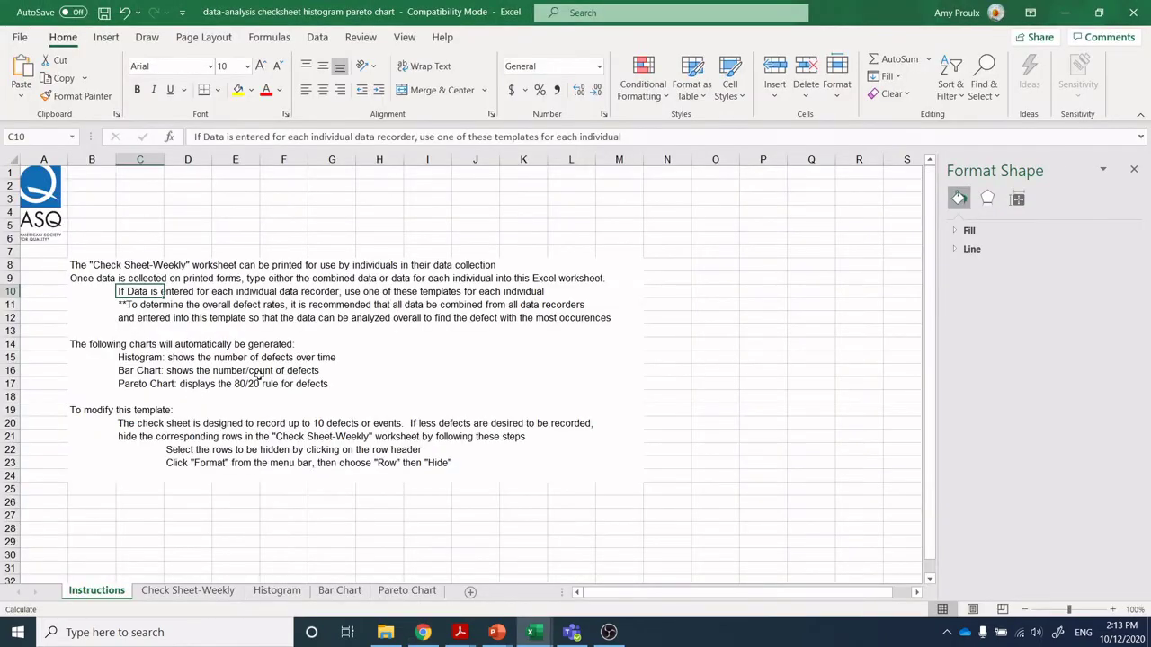
click(201, 593)
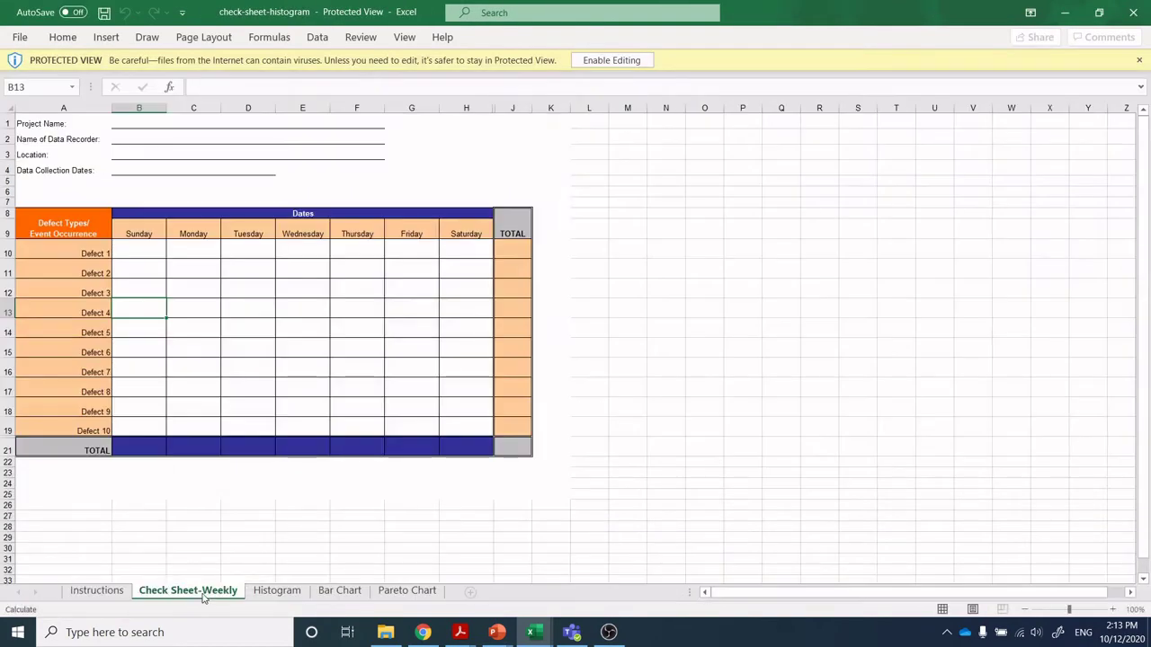
click(97, 252)
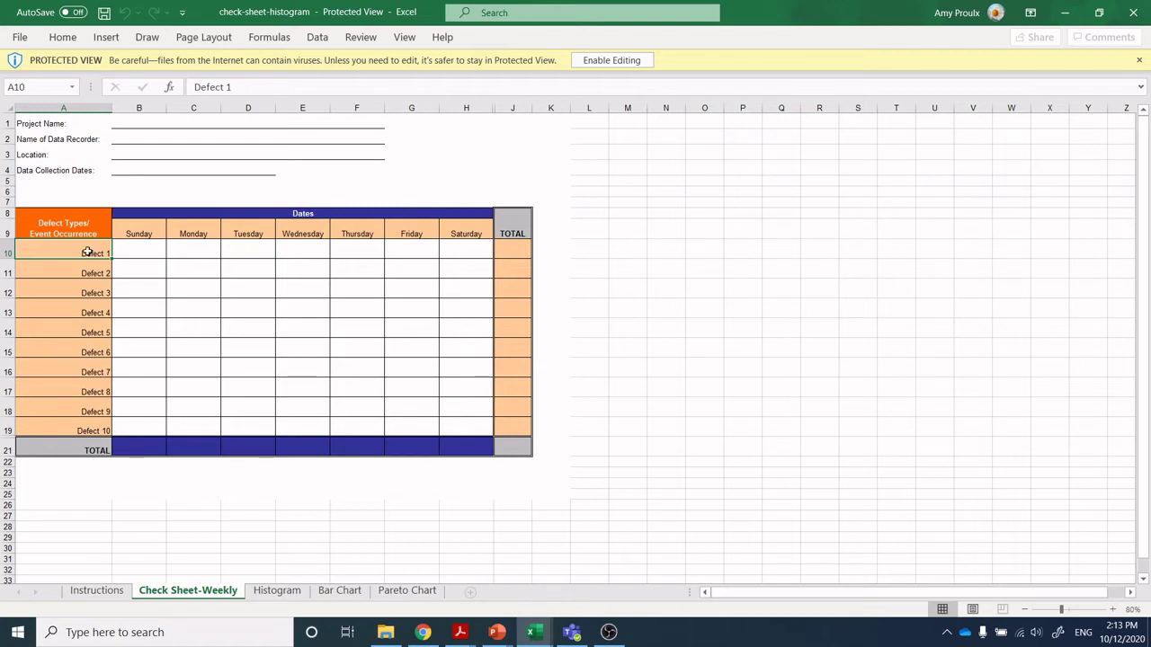
click(605, 63)
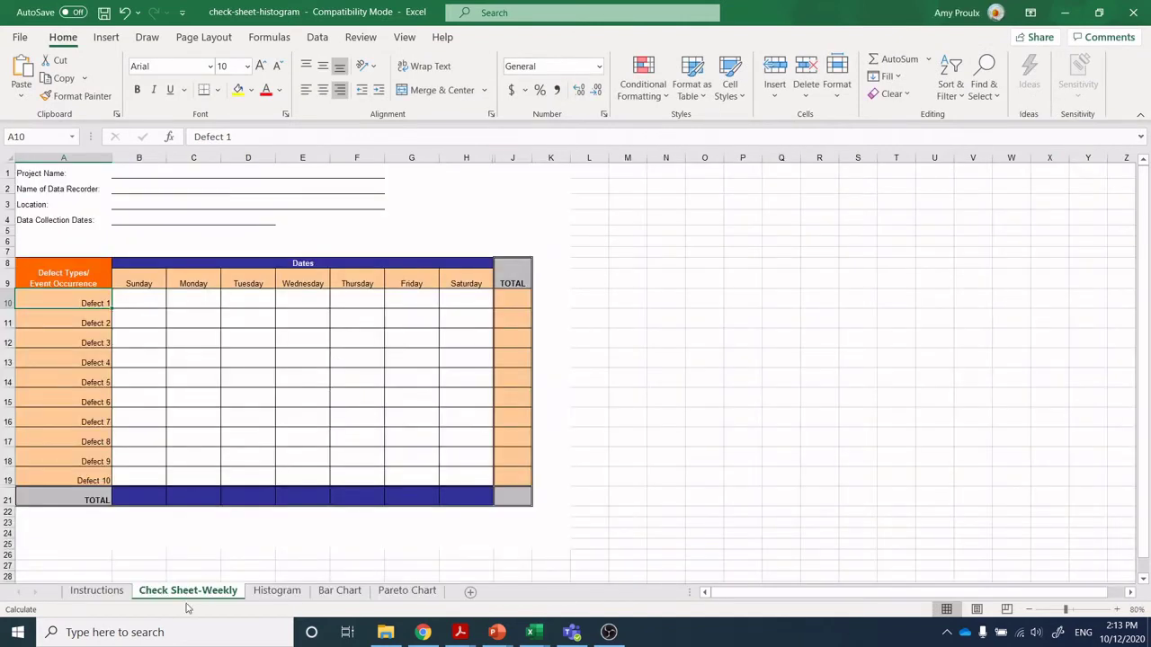
Replace the Defect 1 label in A10 with "Colour - too dark".
click(139, 301)
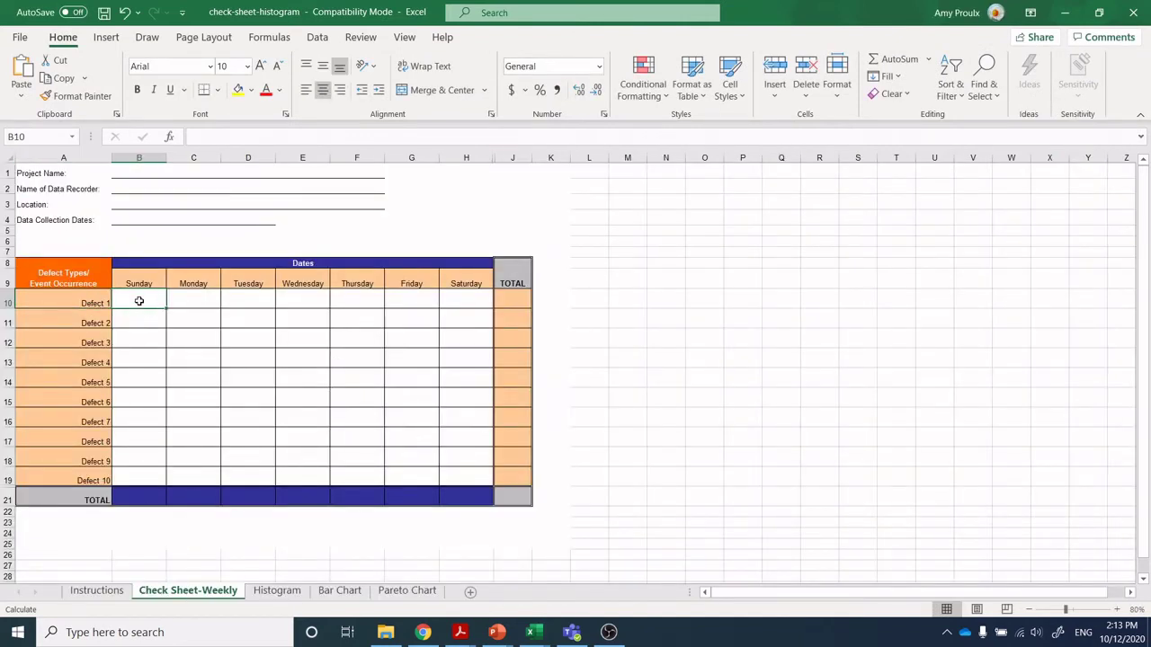
click(97, 301)
text(Colo)
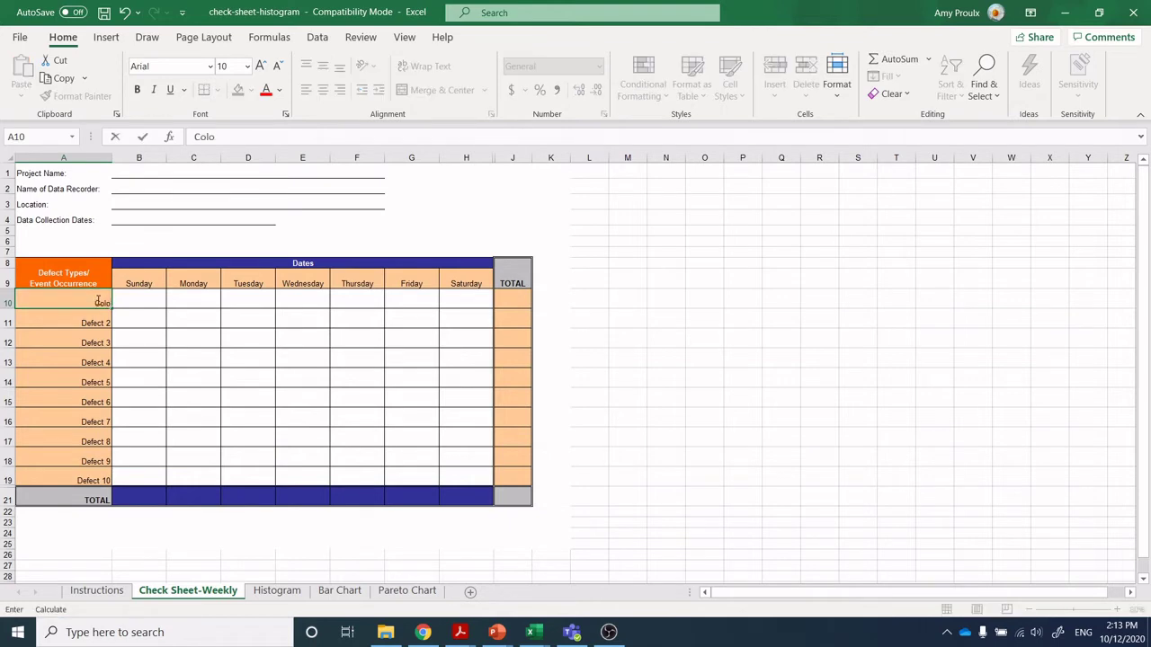
text(ur - tood dark)
click(104, 331)
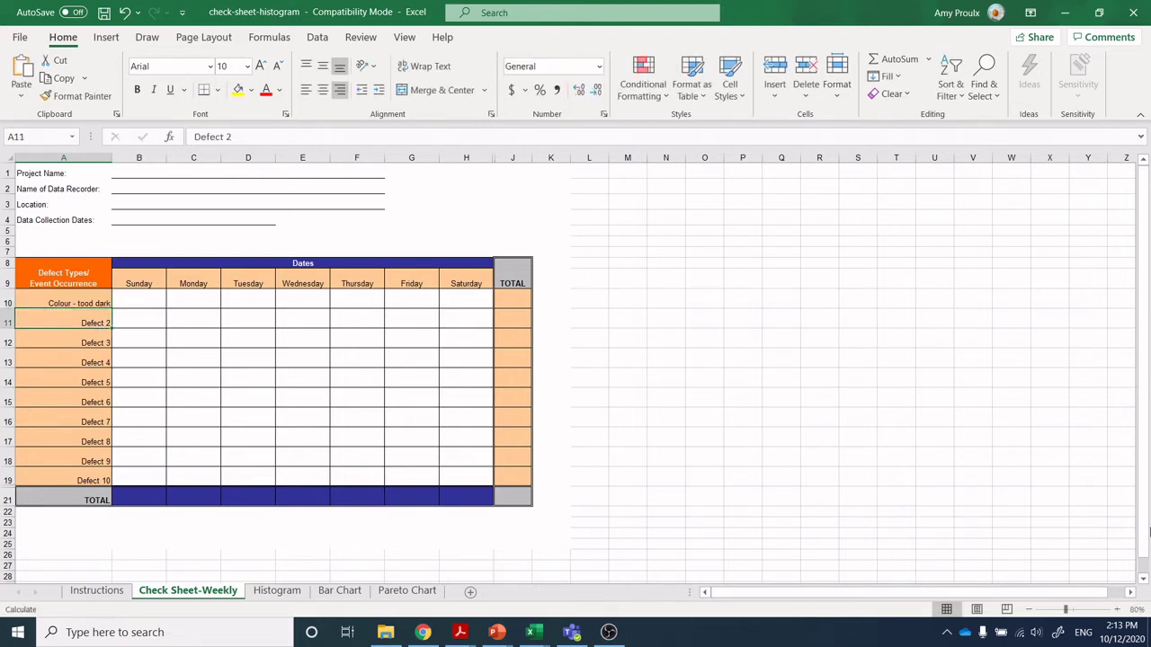
click(1119, 610)
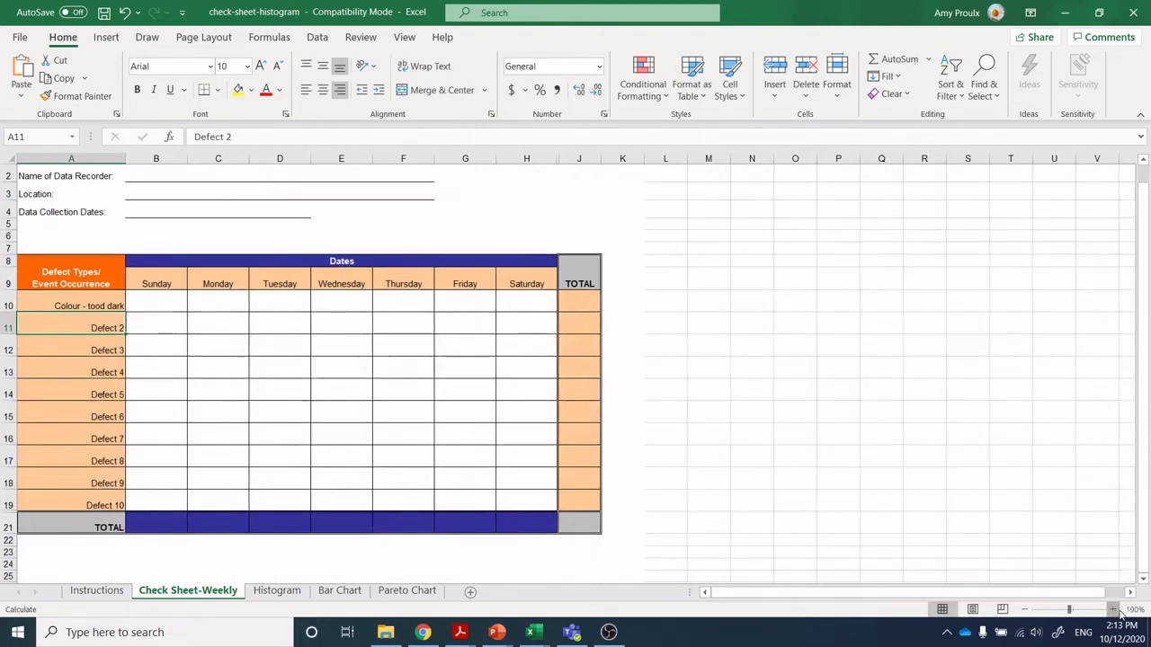
click(1119, 610)
click(114, 301)
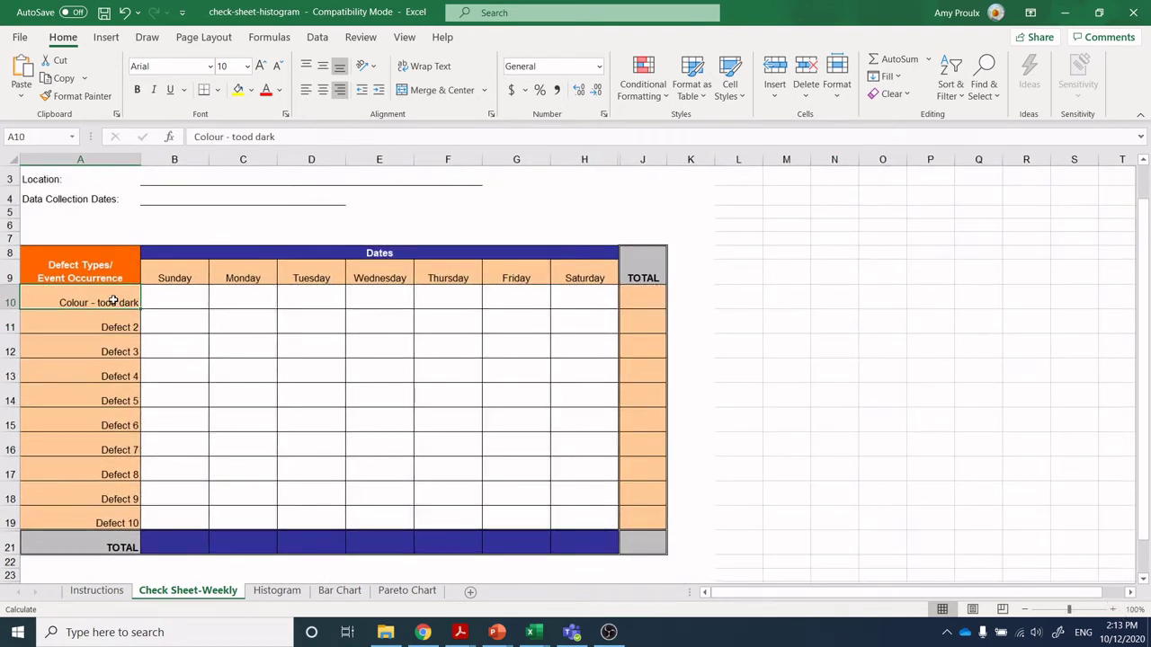
click(253, 136)
key(BackSpace)
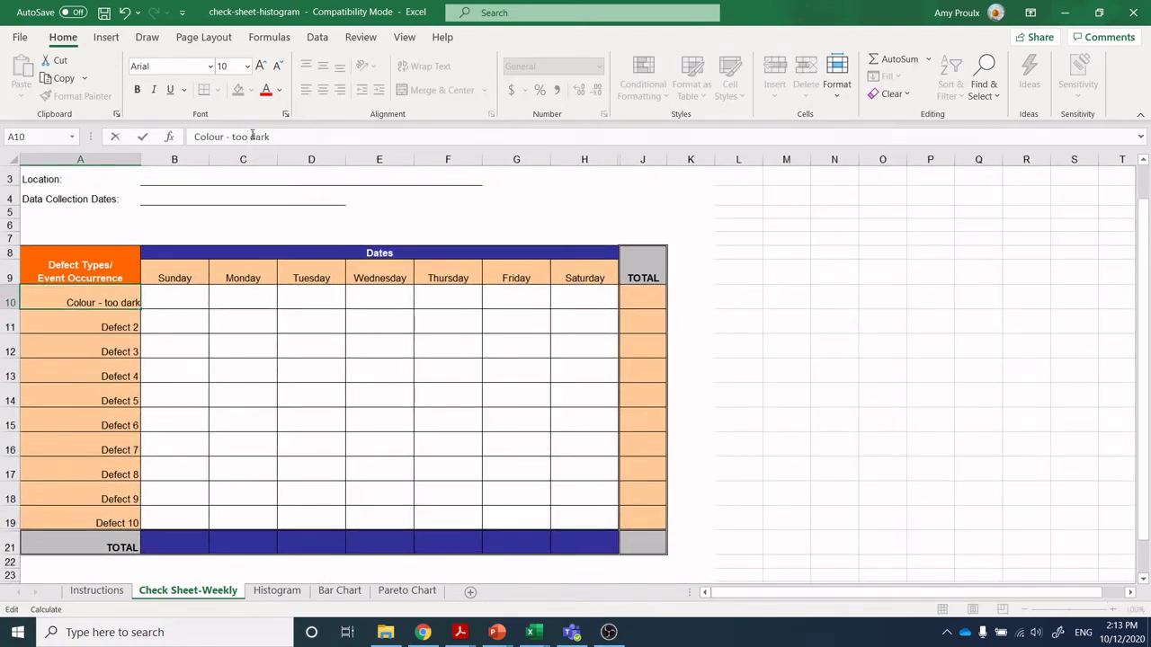
Replace the Defect 2 label in A11 with "Colour too light".
click(108, 329)
text(Col)
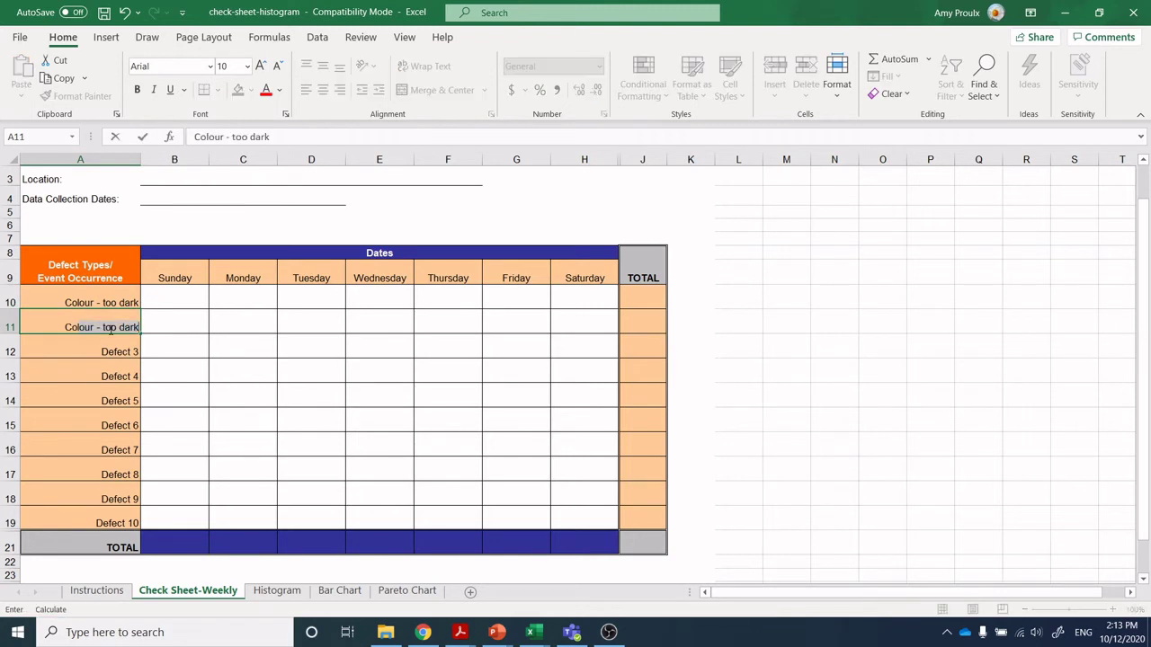
text(our too)
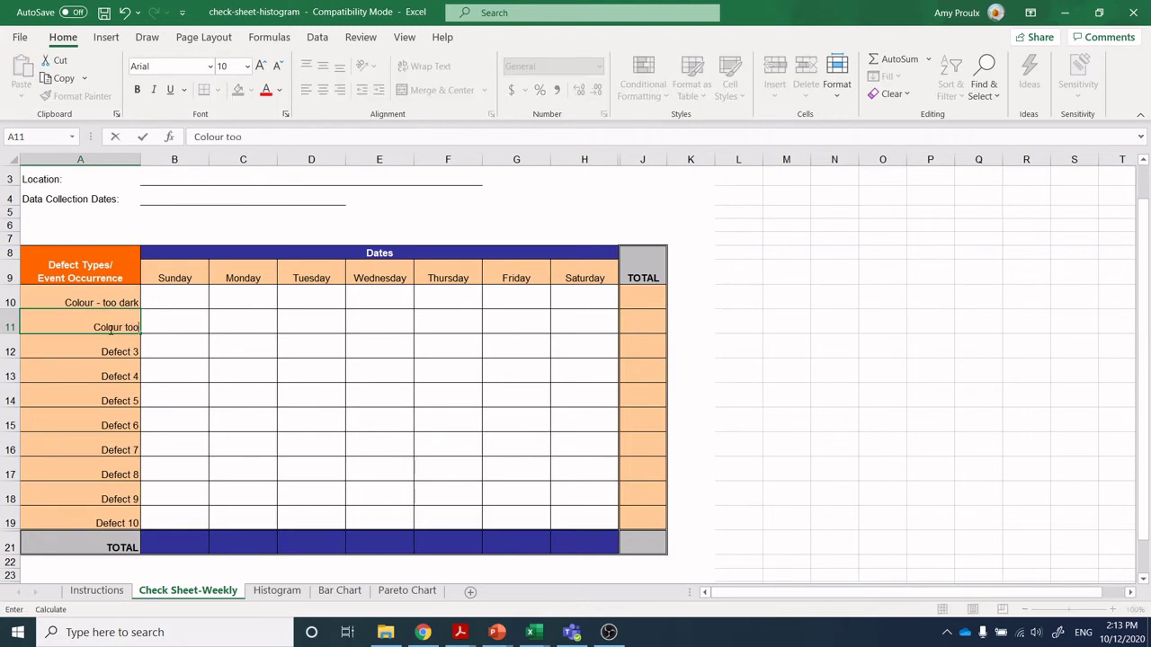
text( light)
Replace the Defect 3 and Defect 4 labels in A12 and A13 with "Temperature too high" and "Temperature too low".
click(117, 350)
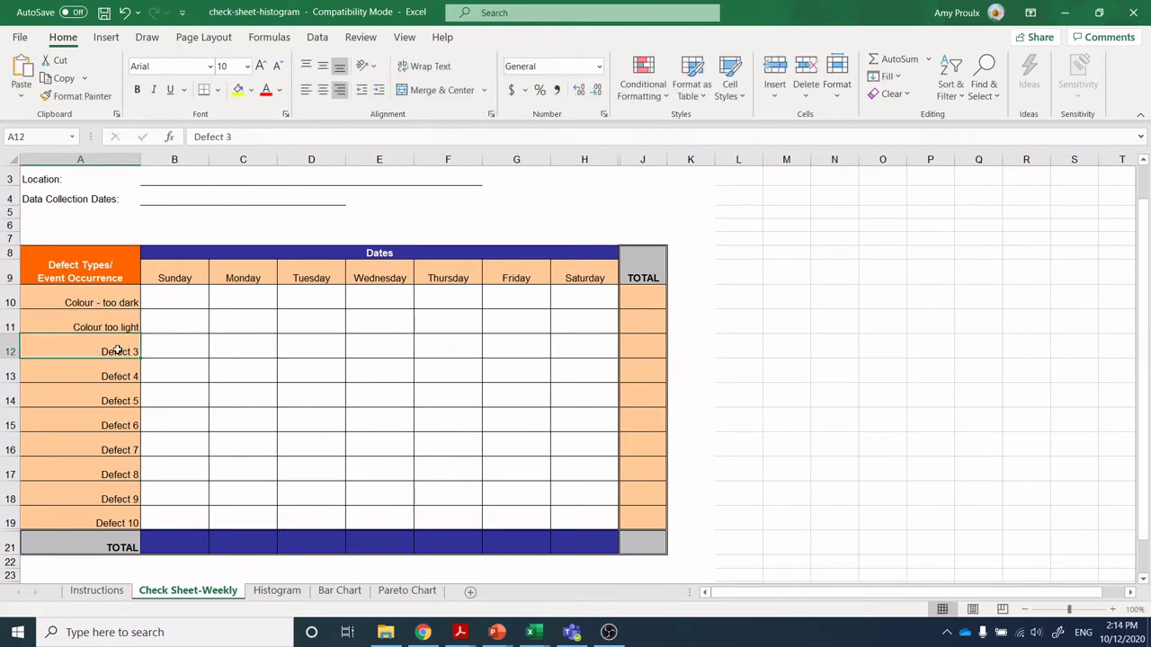
text(Temperature)
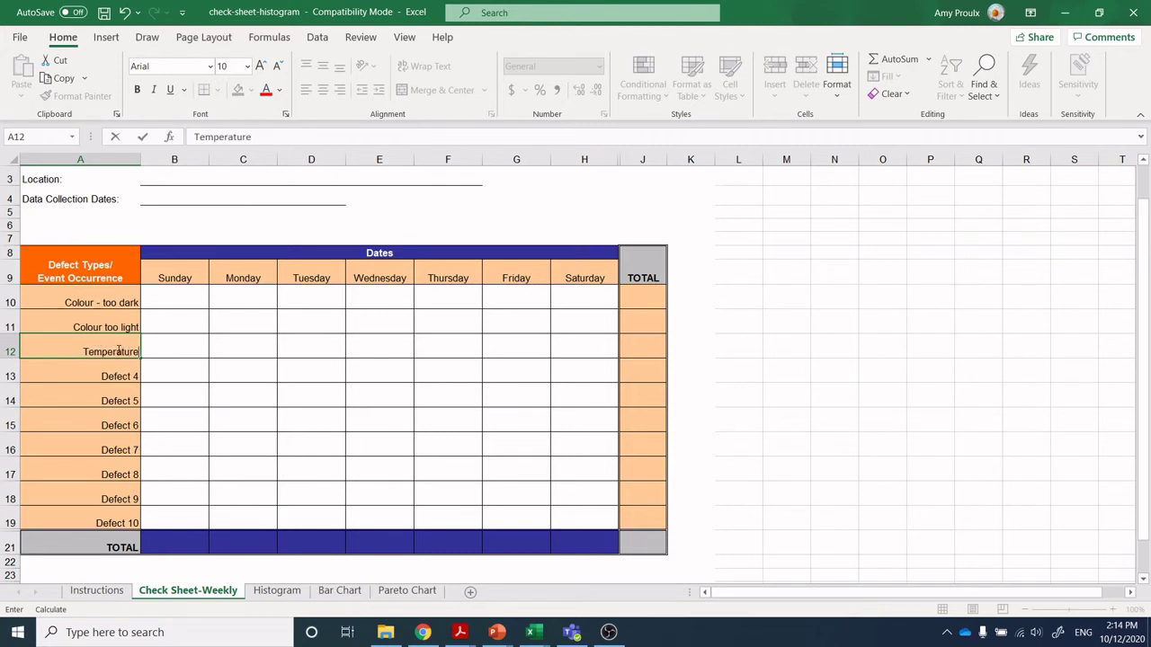
text( too high)
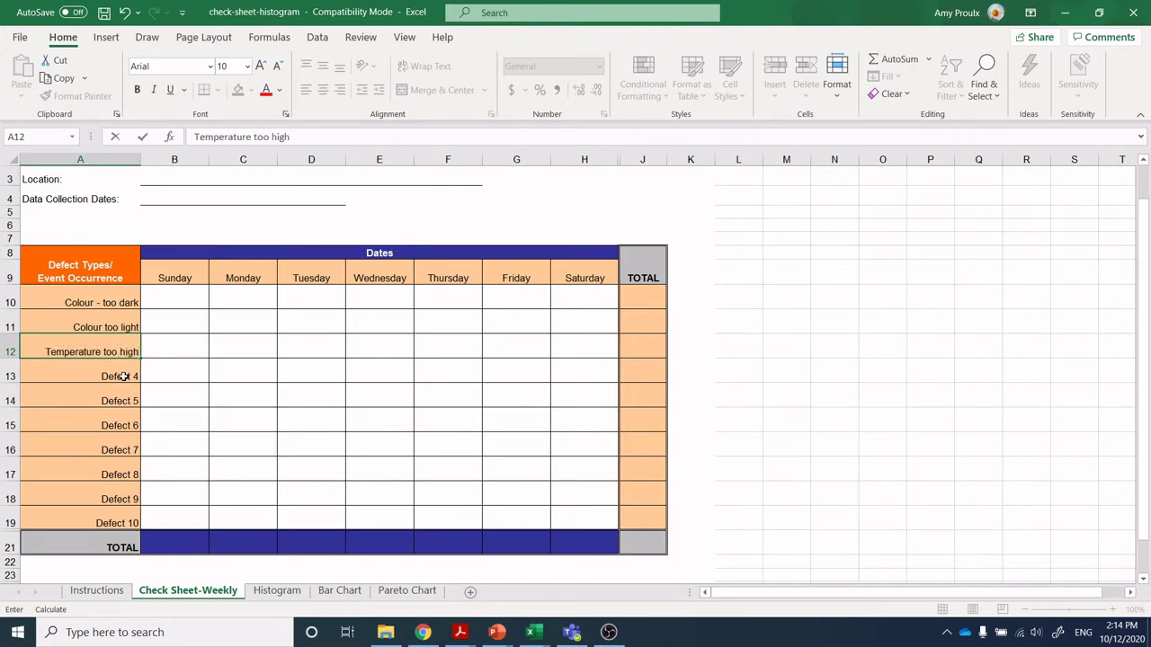
click(122, 377)
text(Temperature too l)
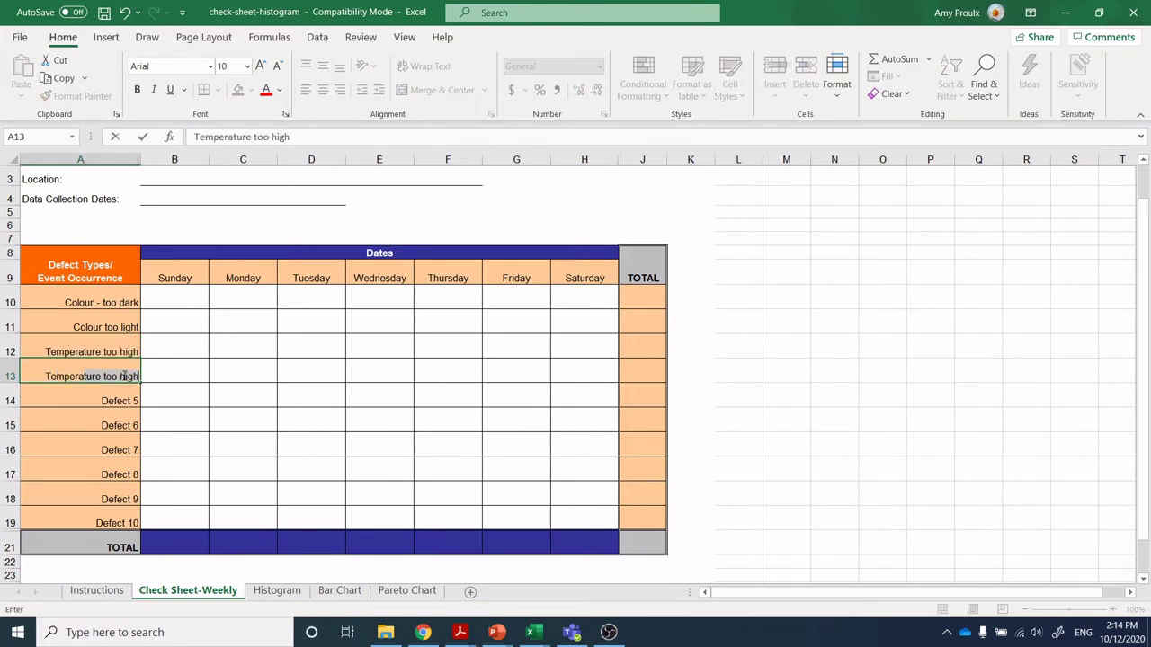
text(ow)
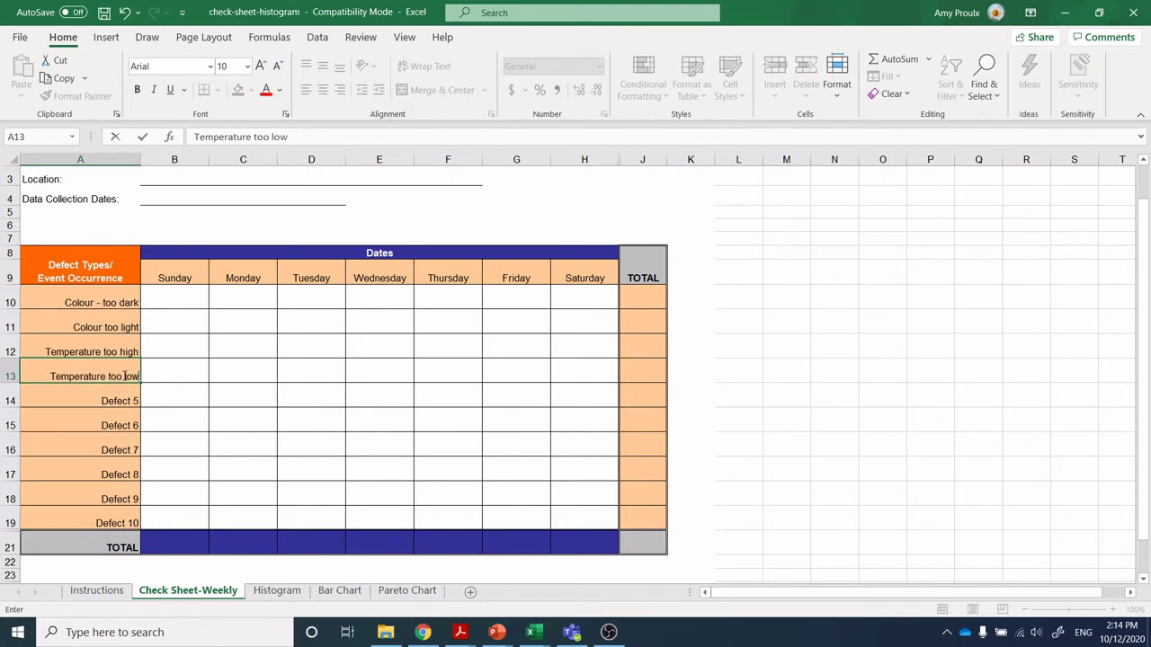
Replace the Defect 5 and Defect 6 labels in A14 and A15 with "belt speed too fast" and "belt speed too slow".
click(126, 400)
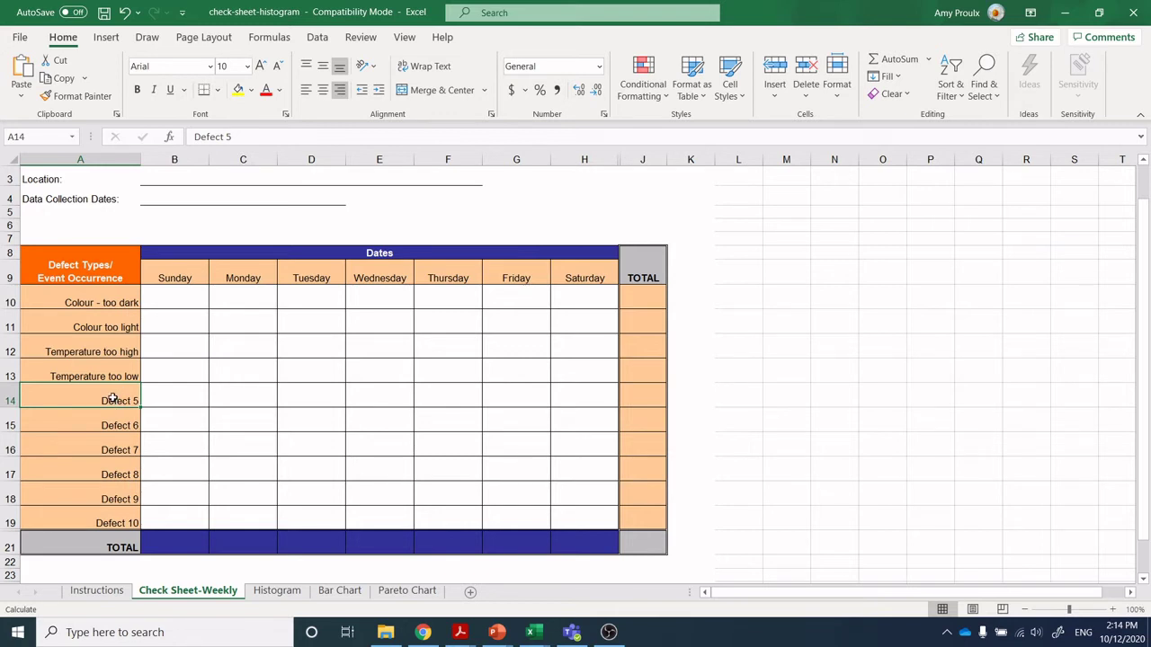
text(be)
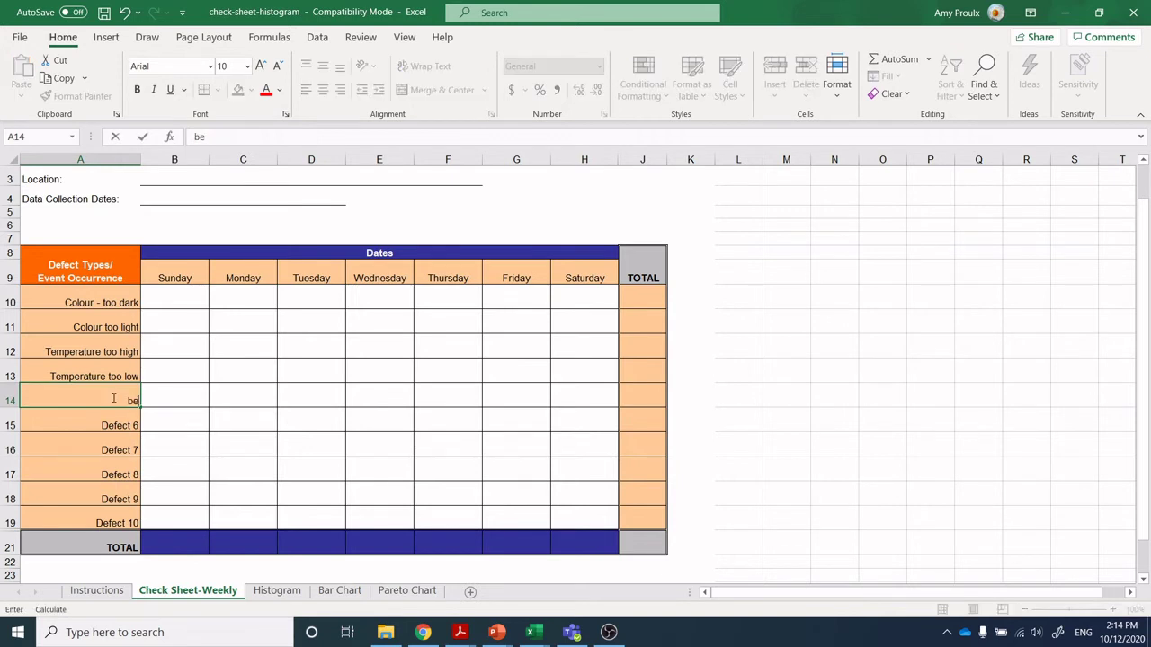
text(lt speed too fast)
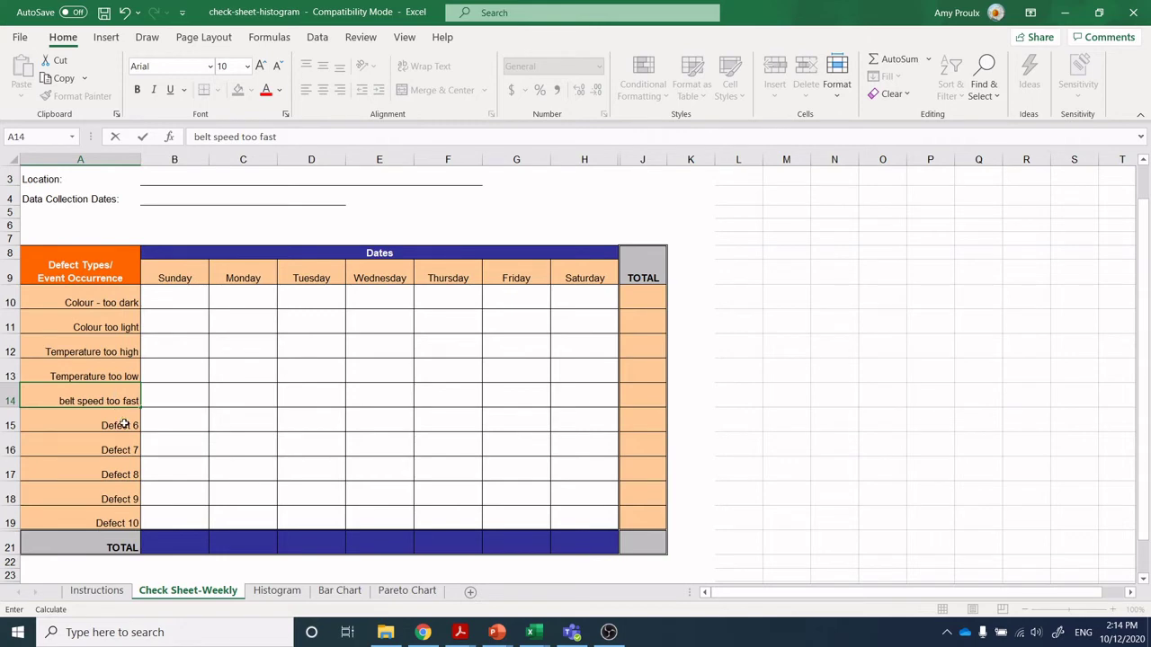
key(Return)
text(bel)
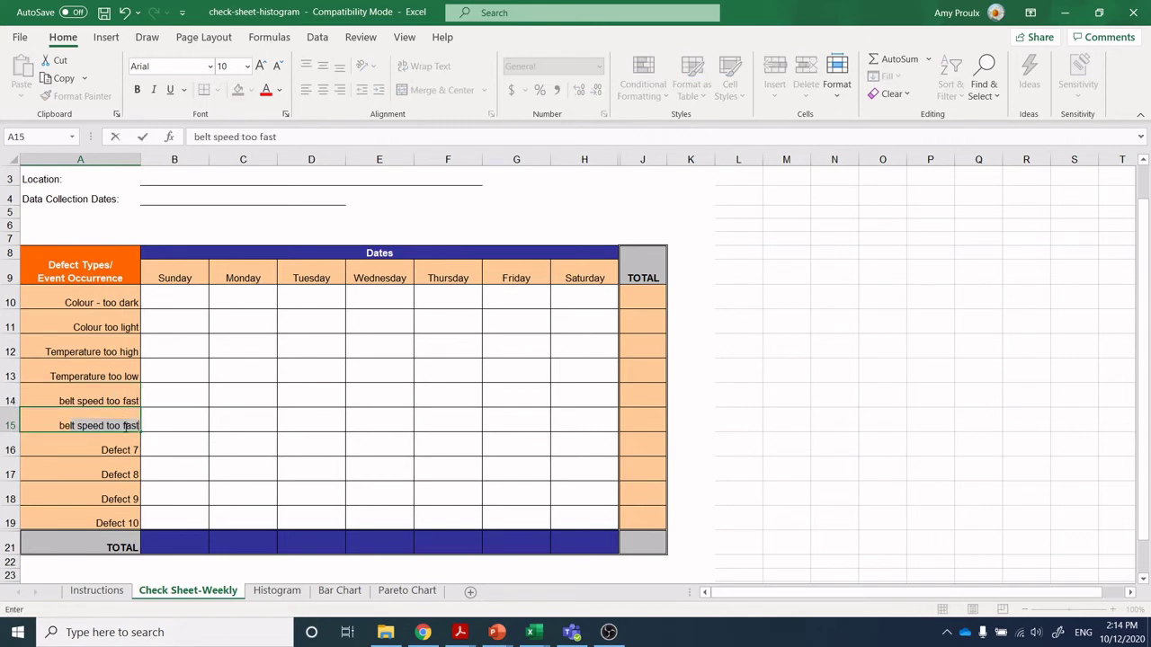
text(t speed too slow)
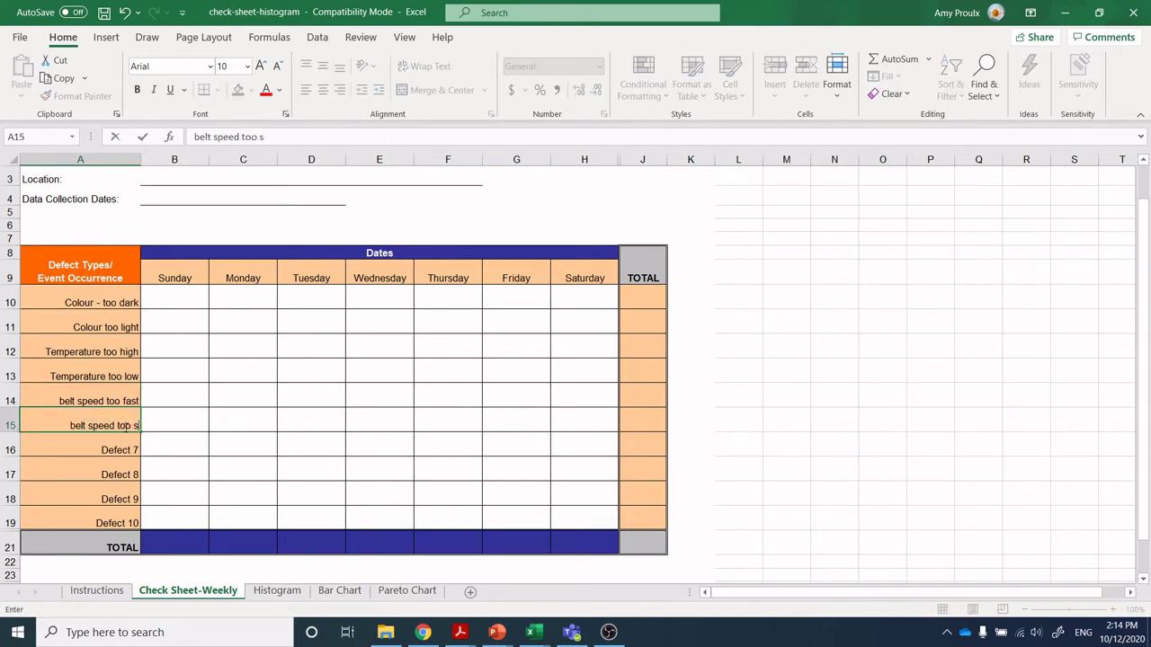
Replace the Defect 7 label in A16 with "air flow too fast".
click(123, 447)
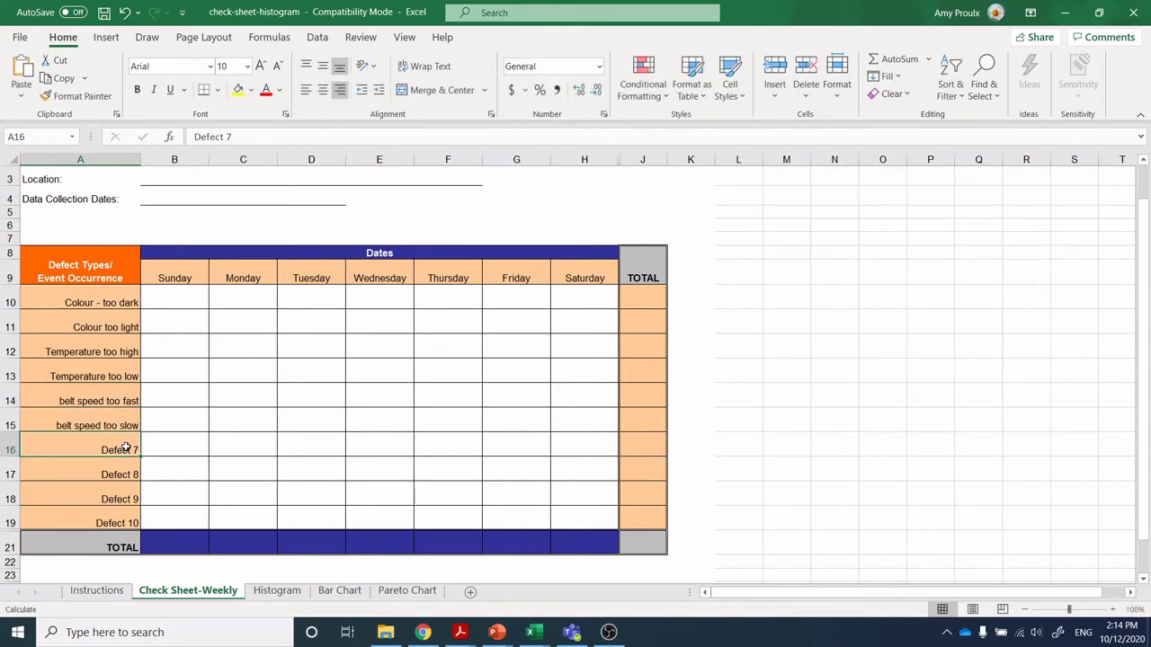
mouse_move(385, 632)
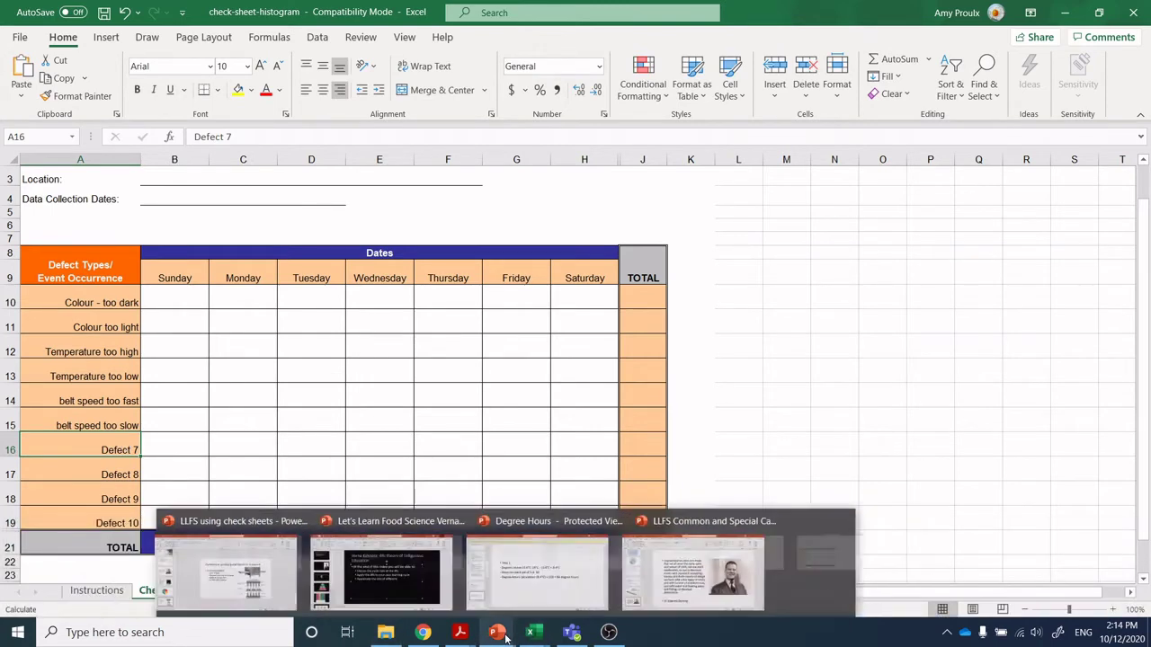
text(air fl)
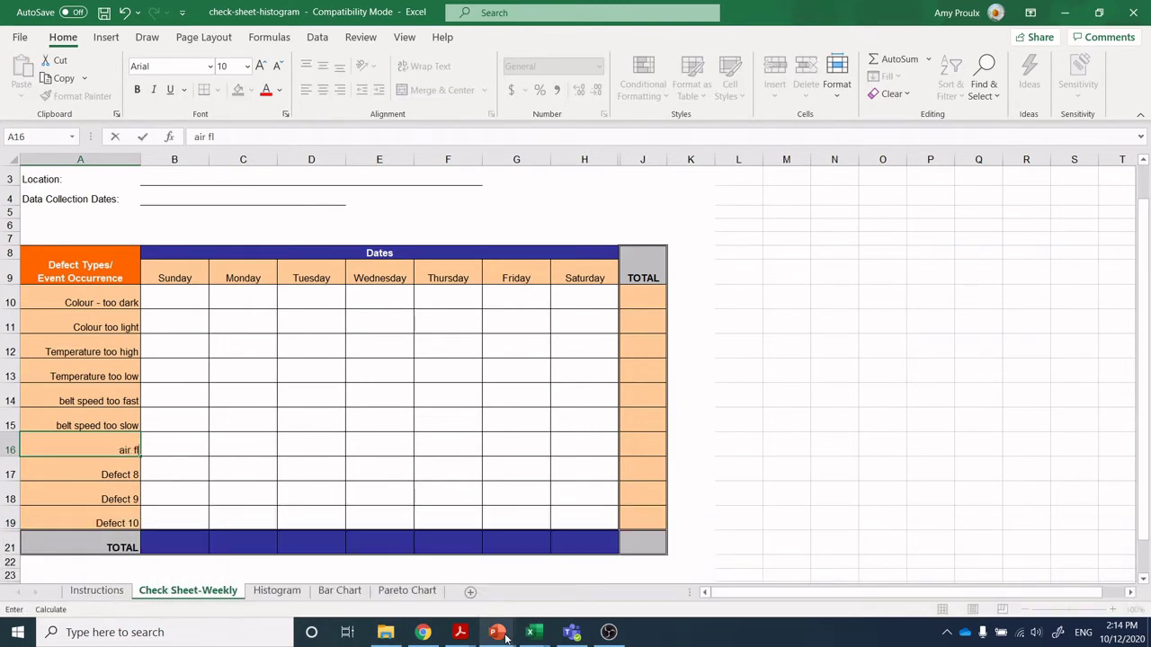
text(ow too fast)
mouse_move(506, 636)
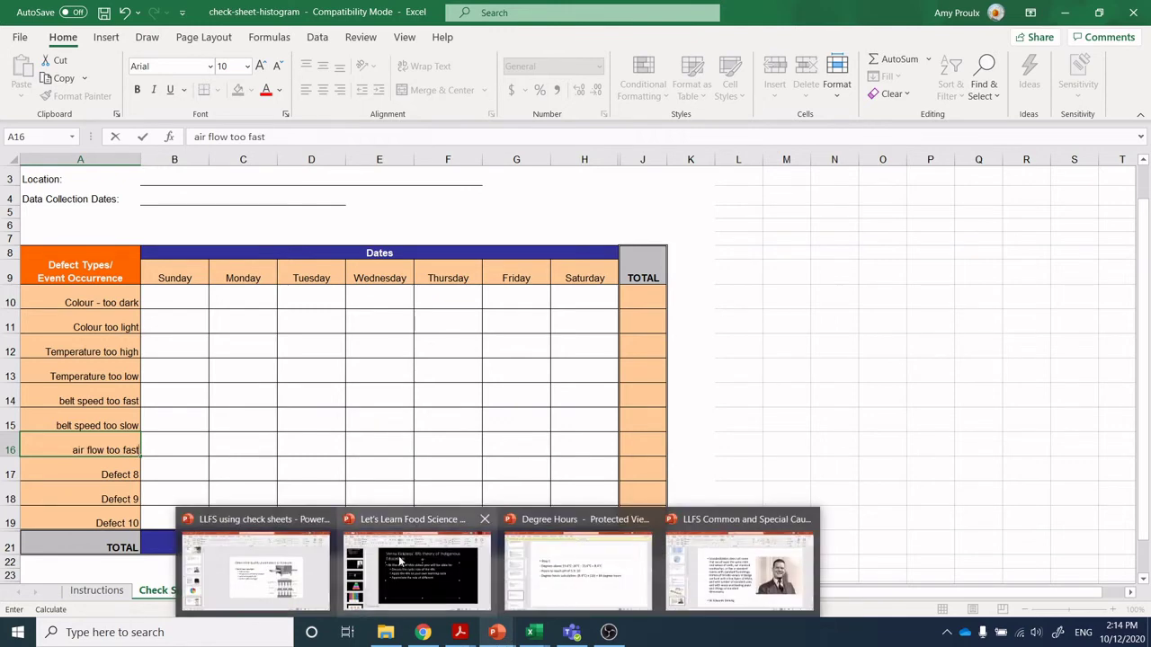
Replace the Defect 8 label in A17 with "air flow too slow".
click(130, 483)
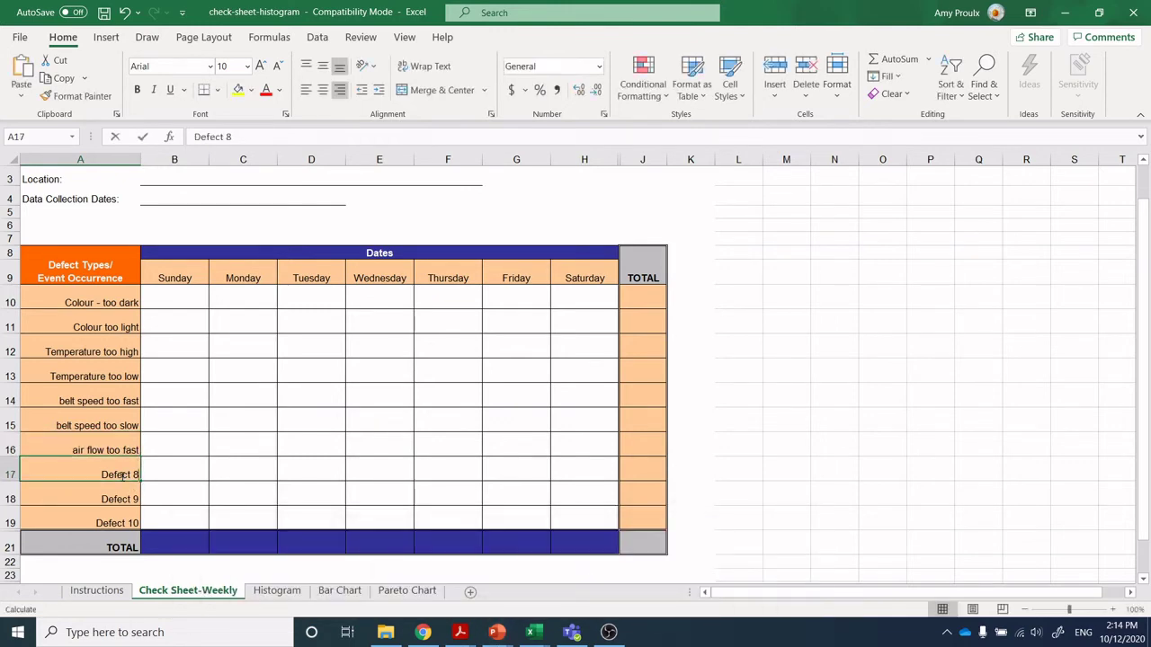
text(air)
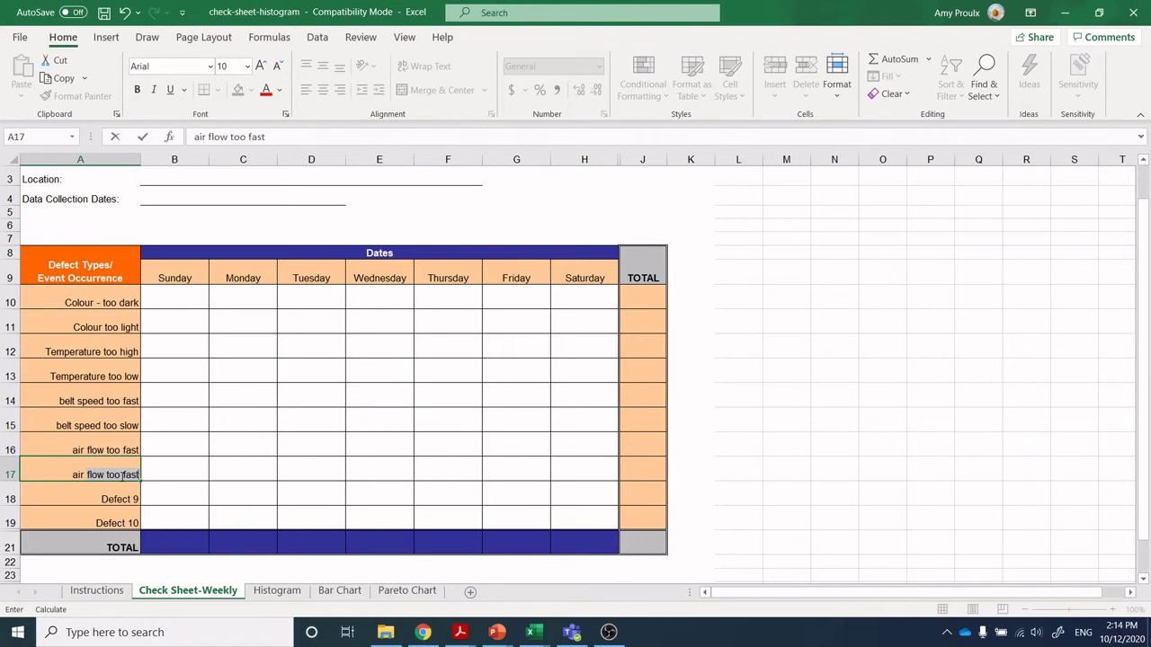
click(301, 135)
key(BackSpace)
key(BackSpace)
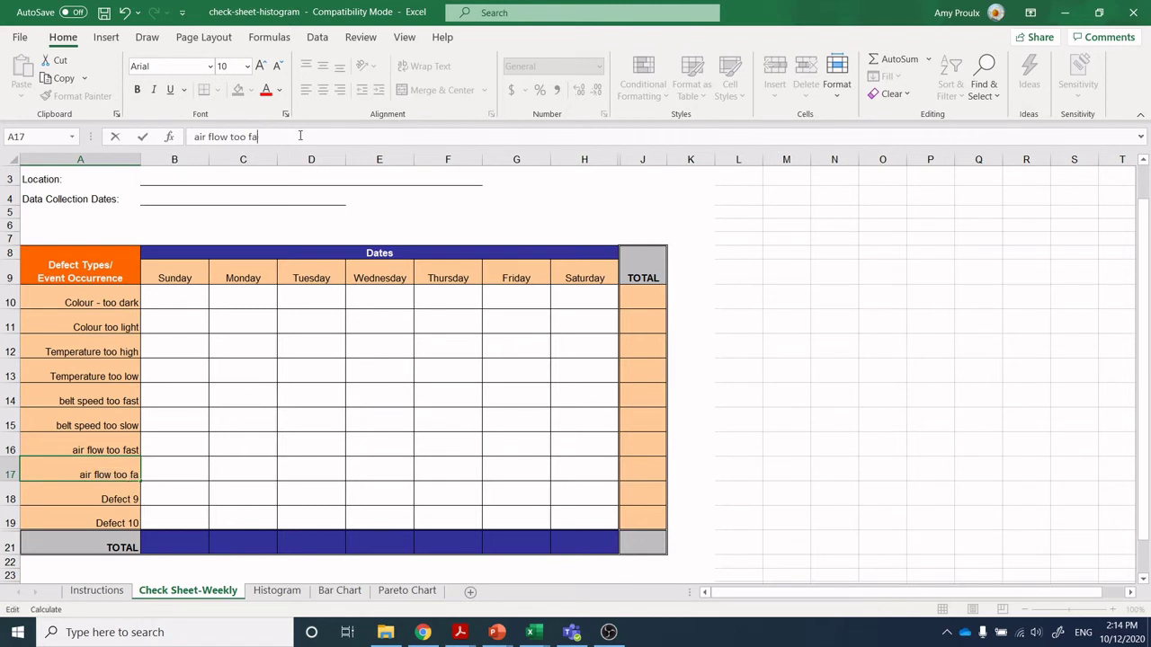
key(BackSpace)
key(BackSpace)
text(slow)
Enter the Monday to Thursday counts 20, 15, 30 and 20 in the "Colour - too dark" row.
click(276, 296)
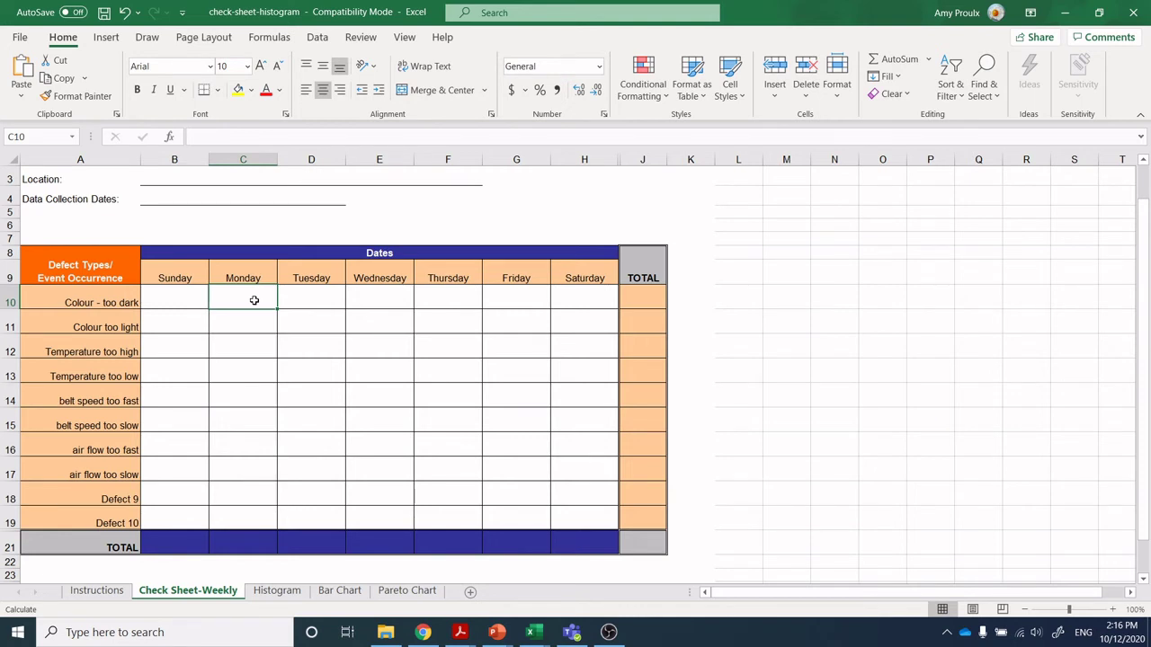
text(20)
click(310, 303)
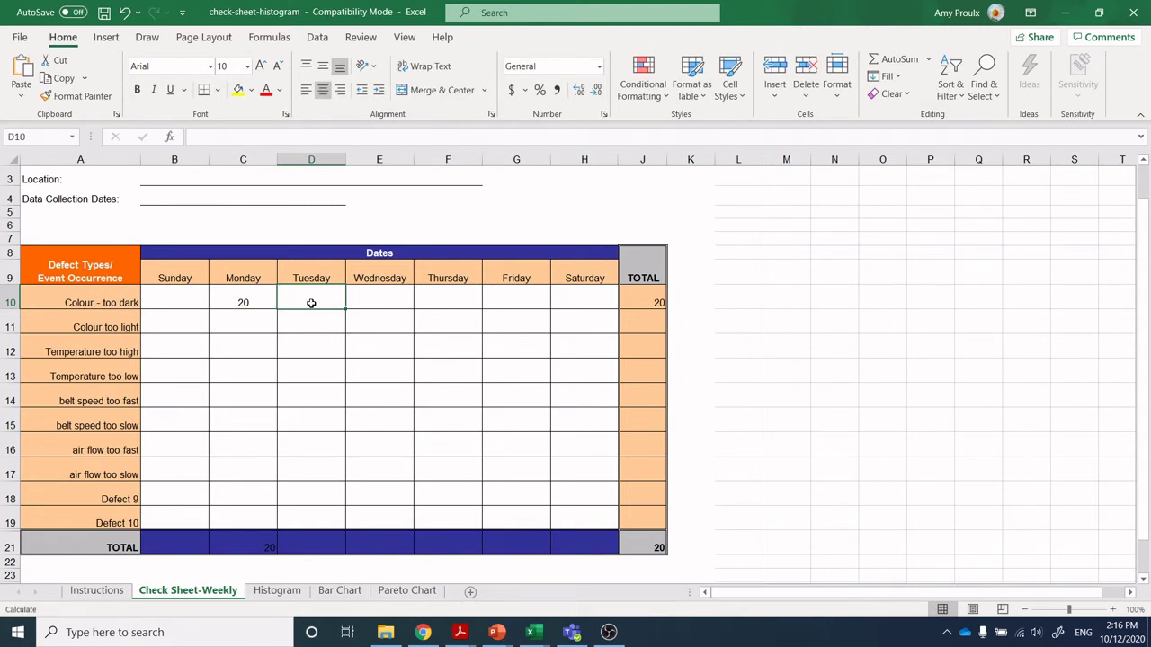
text(15)
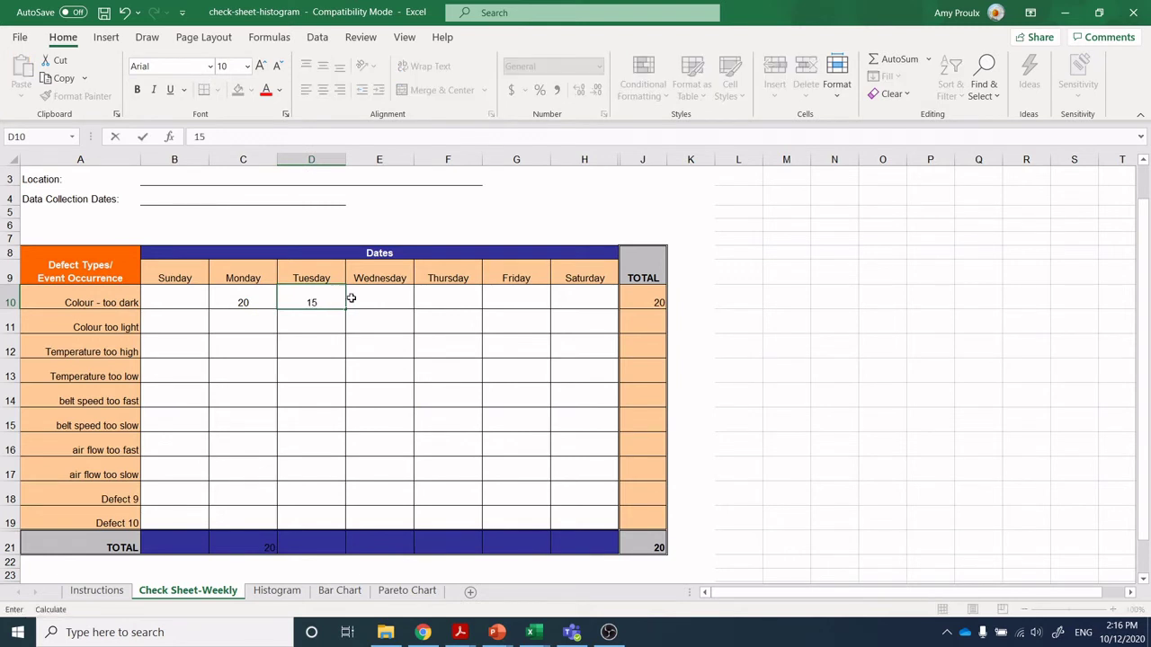
click(366, 302)
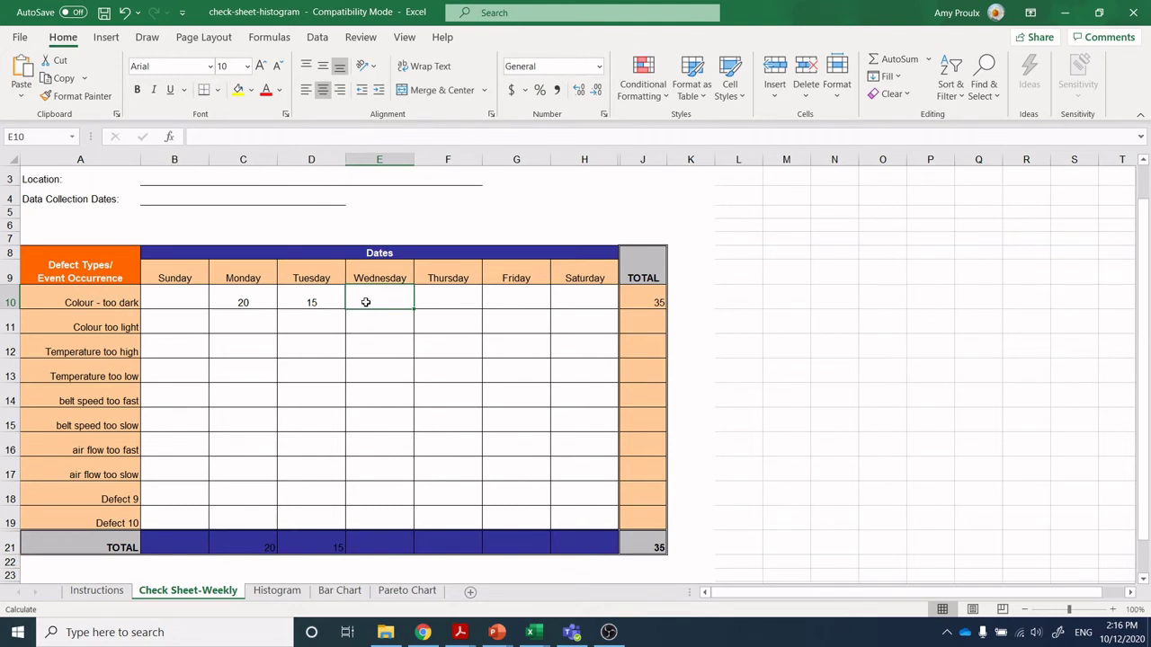
text(30)
click(450, 302)
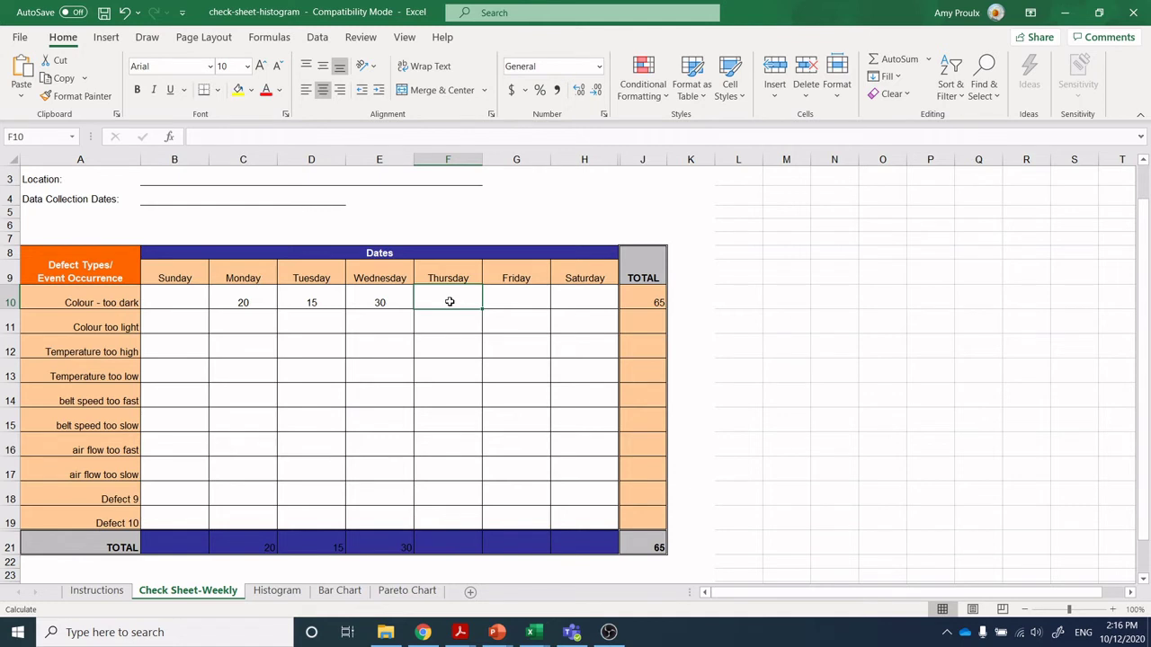
text(20)
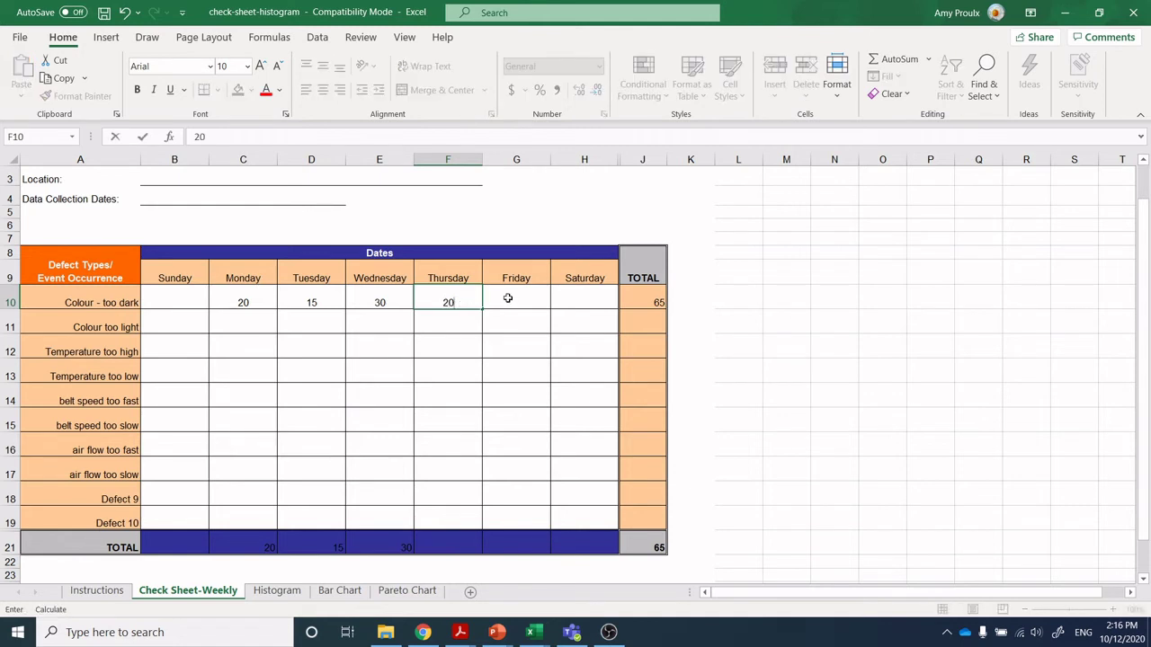
click(508, 298)
Enter the Monday to Thursday counts 10, 5, 2 and 1 in the "Colour too light" row.
click(245, 326)
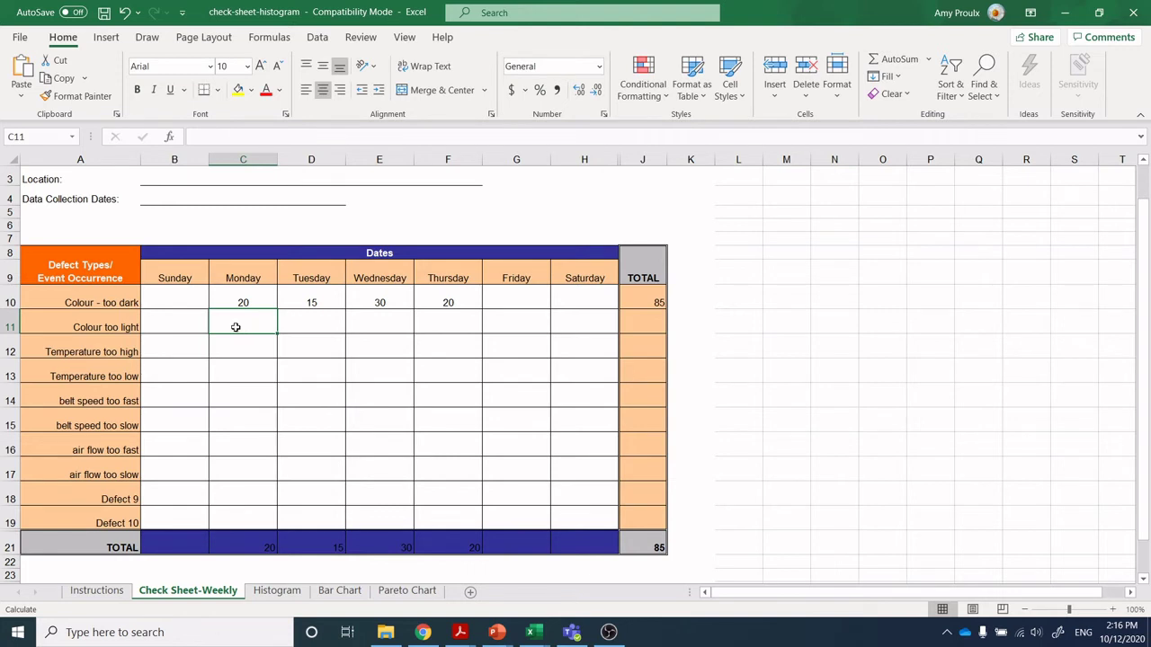
text(10)
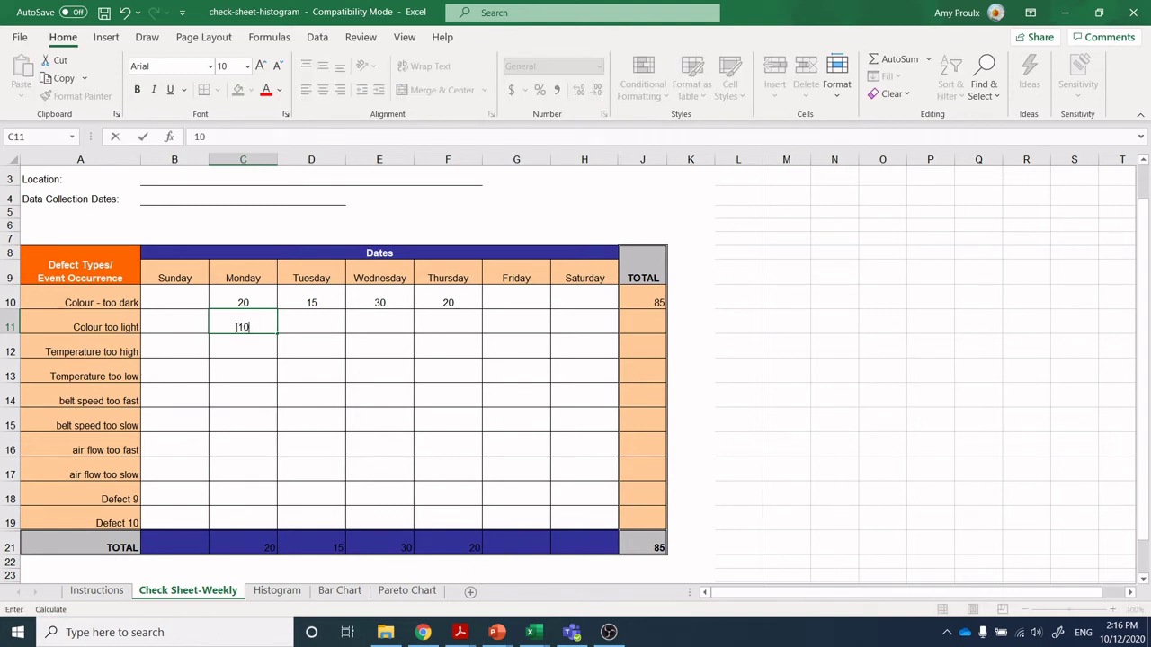
key(Tab)
text(5)
key(Tab)
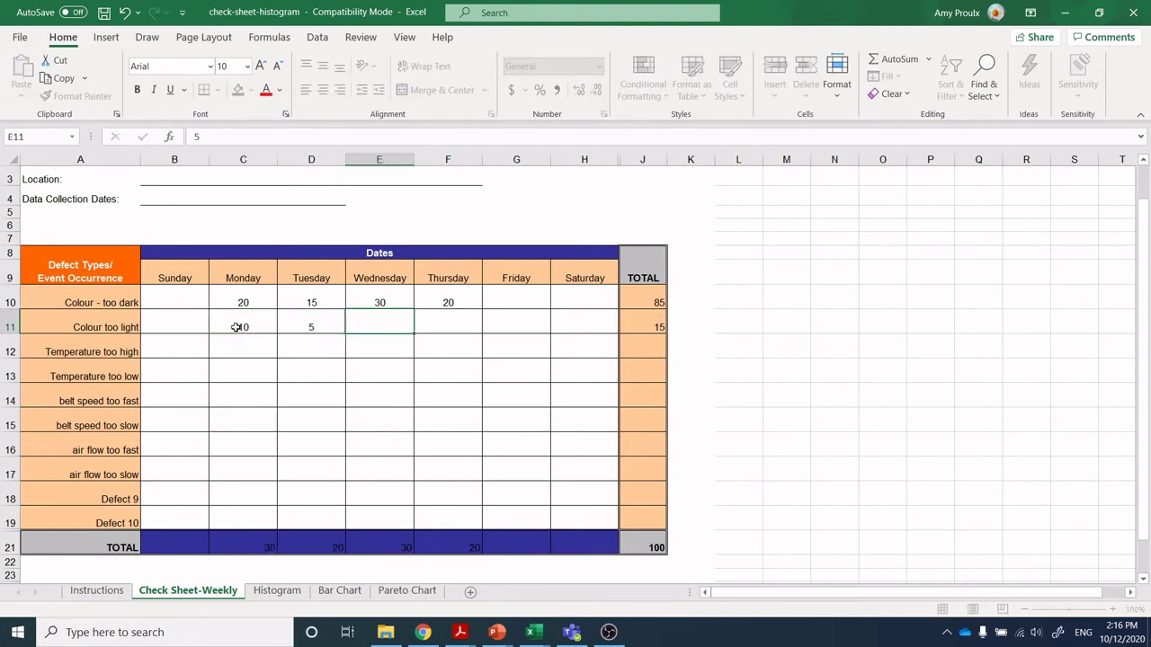
text(2)
key(Tab)
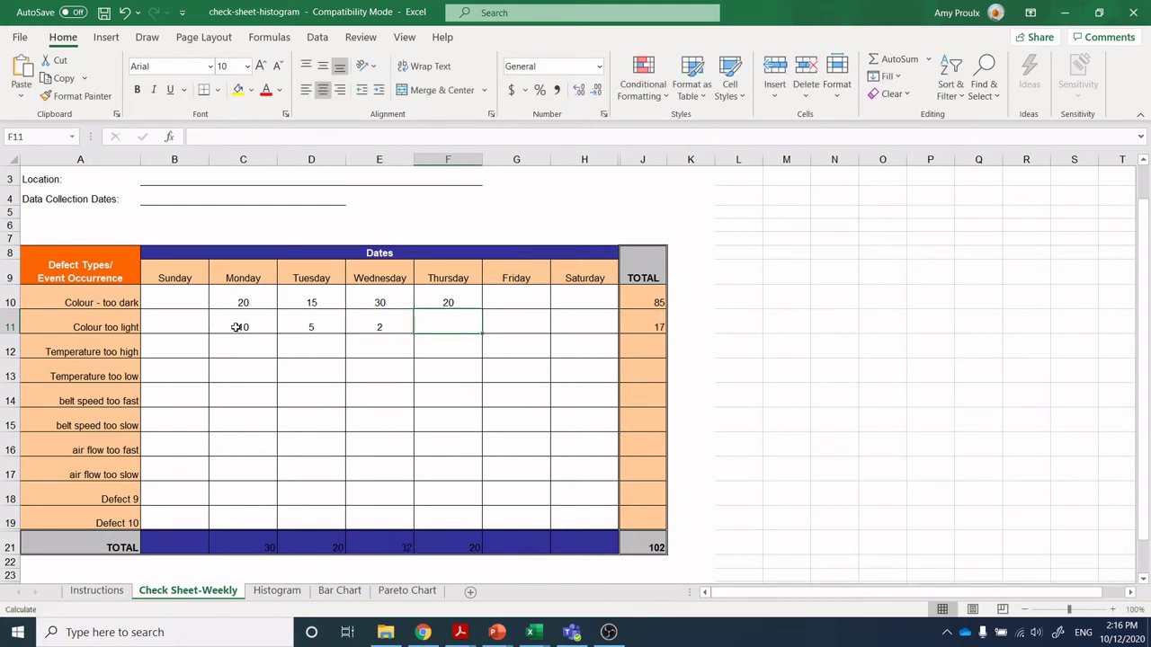
text(1)
key(Tab)
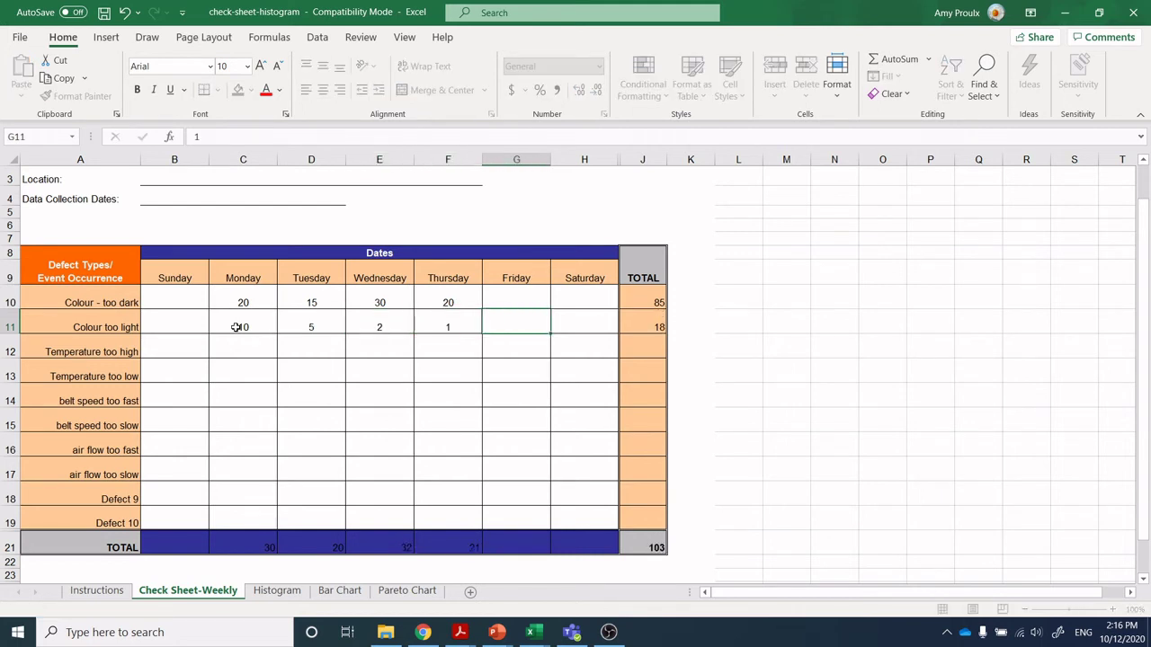
Enter 0 for Friday in both colour rows and the "Temperature too high" row, cells G10 to G12.
key(Up)
text(0)
key(Return)
key(Return)
text(0)
key(Up)
text(0)
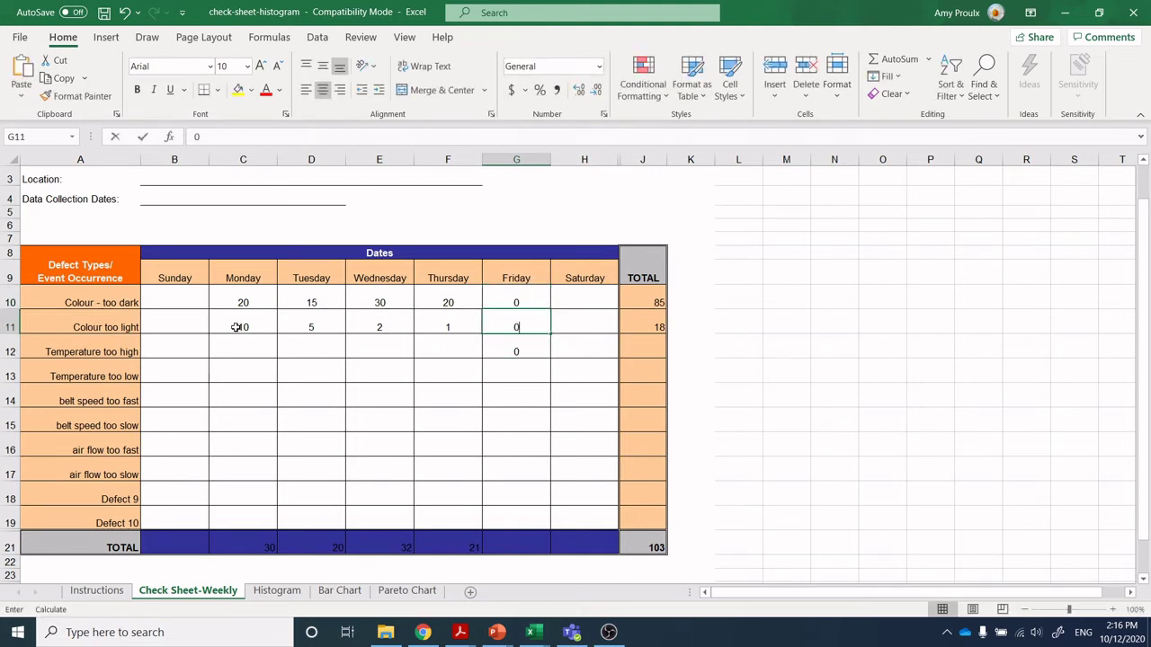
key(Return)
key(Return)
Enter 0 for Friday in the "Temperature too low" and "belt speed too fast" rows, cells G13 and G14.
key(Return)
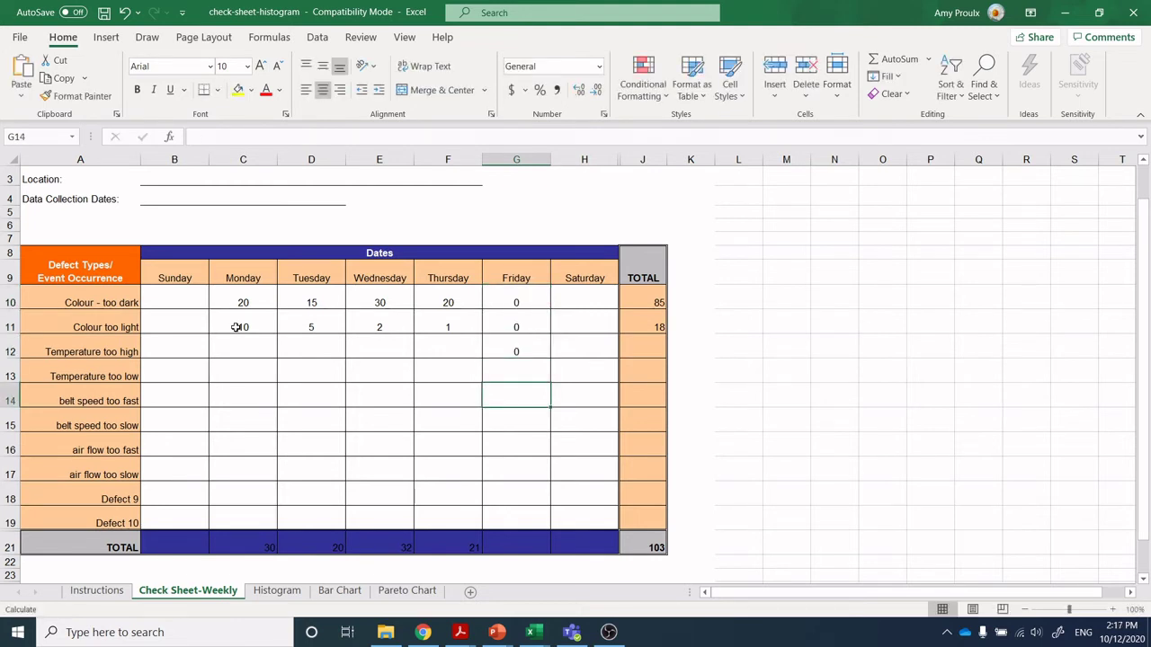
key(Up)
text(0)
key(Return)
text(0)
key(Return)
key(Up)
key(Up)
key(Up)
key(Left)
key(Left)
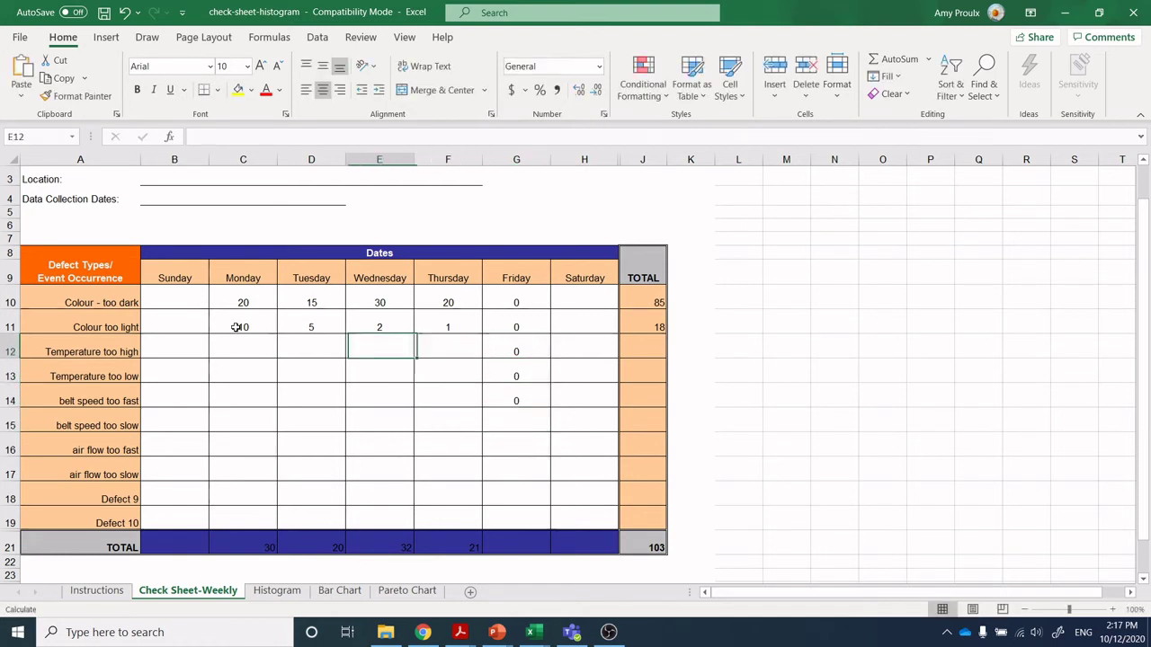
key(Left)
key(Left)
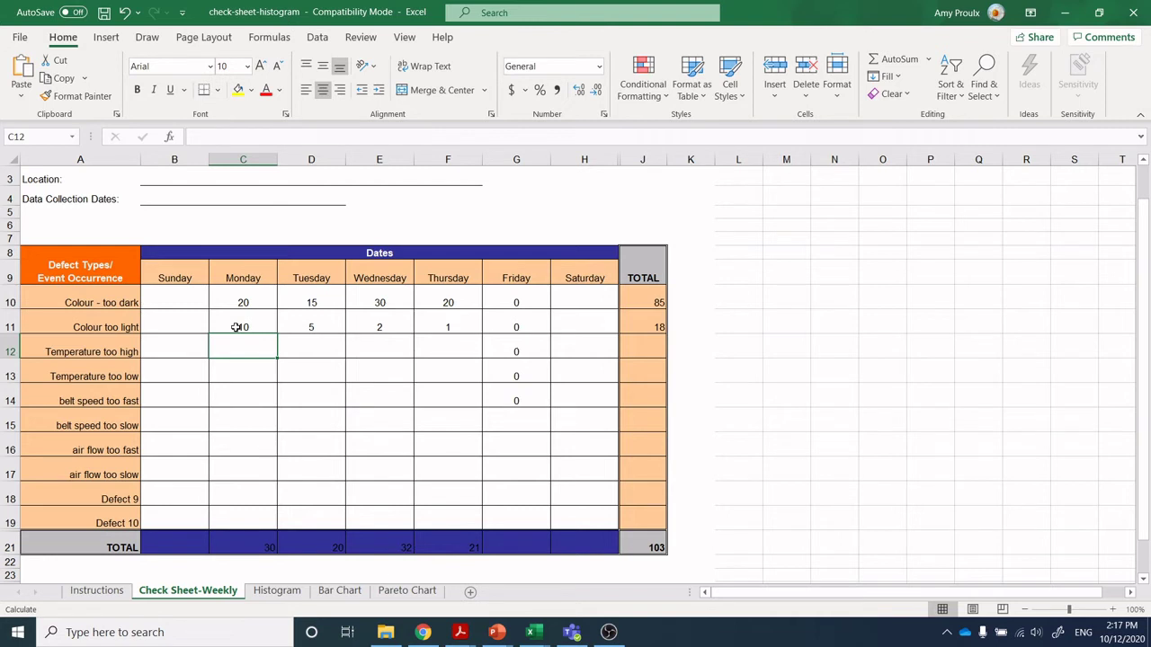
click(92, 352)
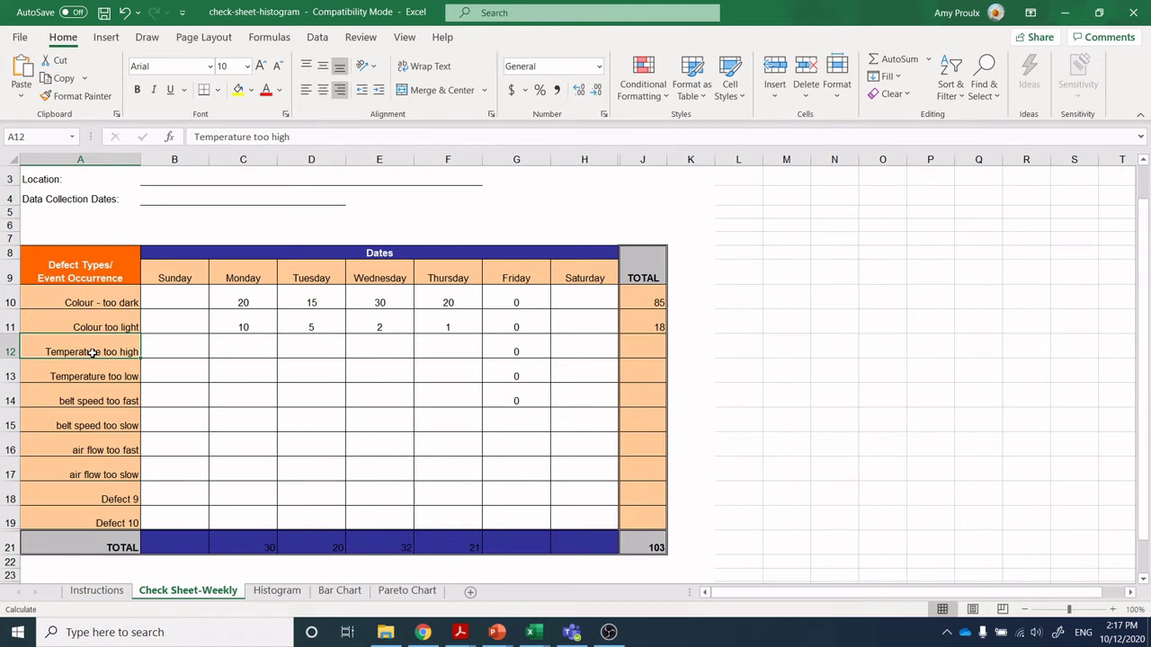
click(235, 354)
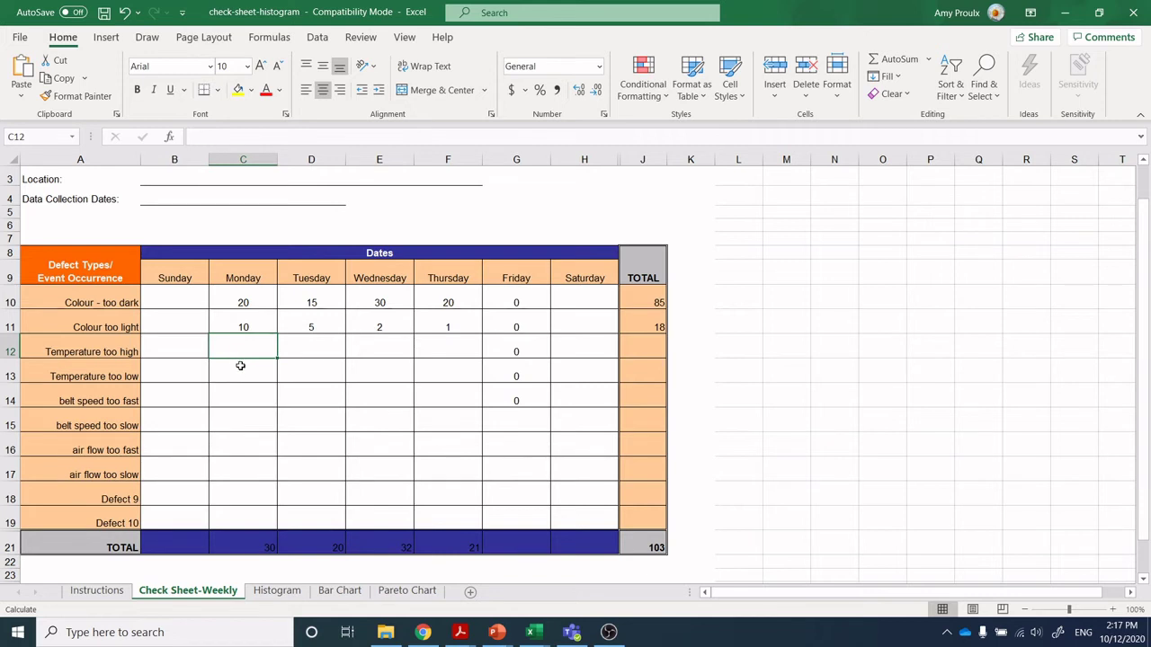
click(241, 371)
click(252, 351)
click(256, 381)
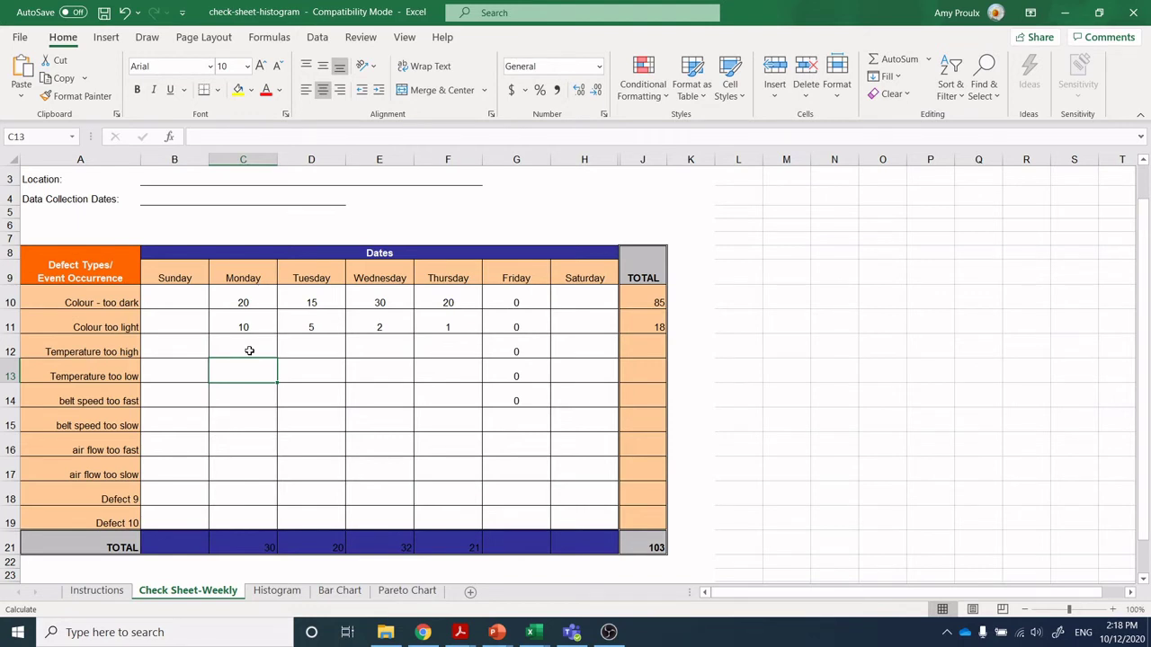
click(241, 391)
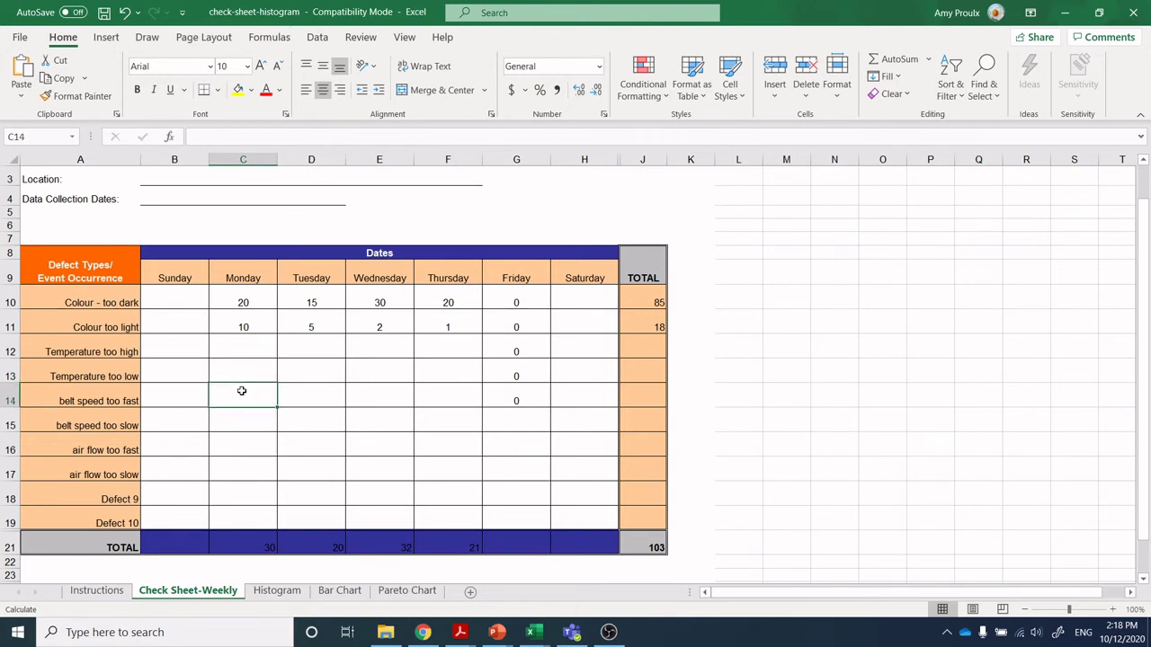
click(241, 418)
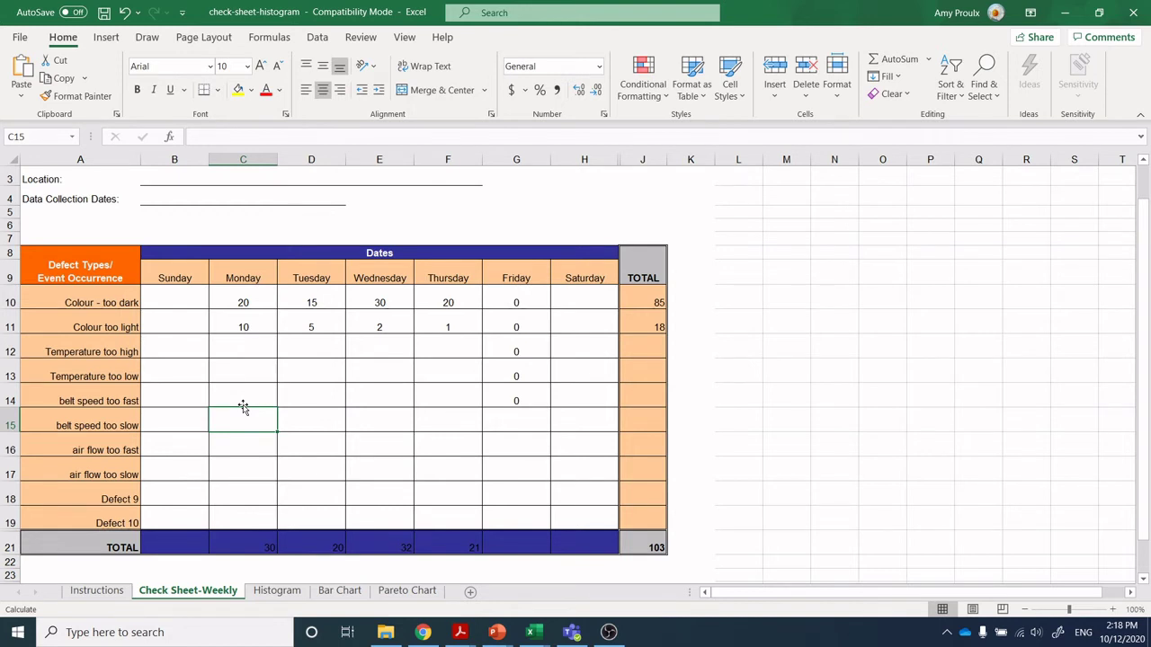
click(246, 449)
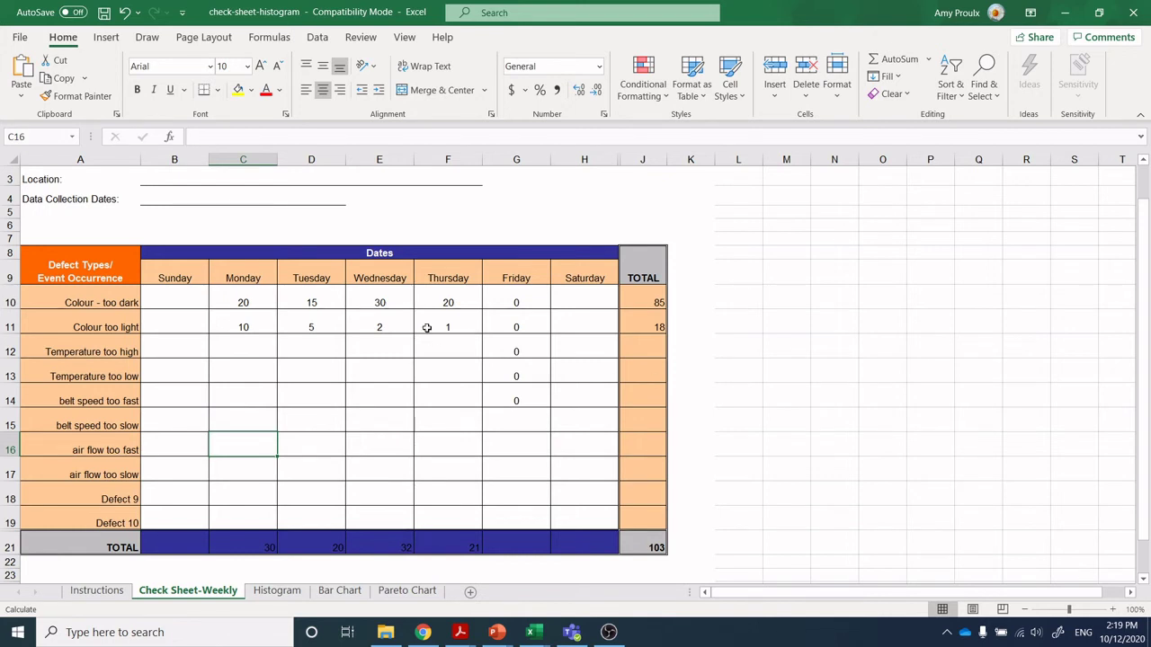
View the open flow-chart-template and data-point-histogram workbooks, leaving the Save As page without saving, and return to the check-sheet-histogram workbook.
mouse_move(533, 635)
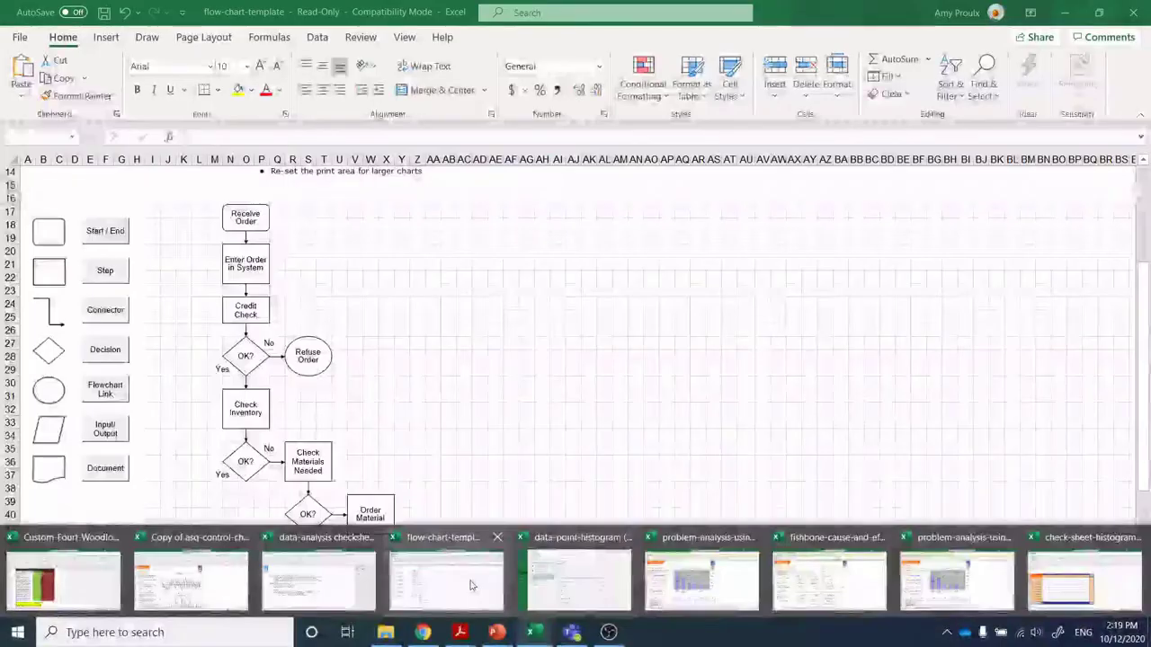
click(469, 585)
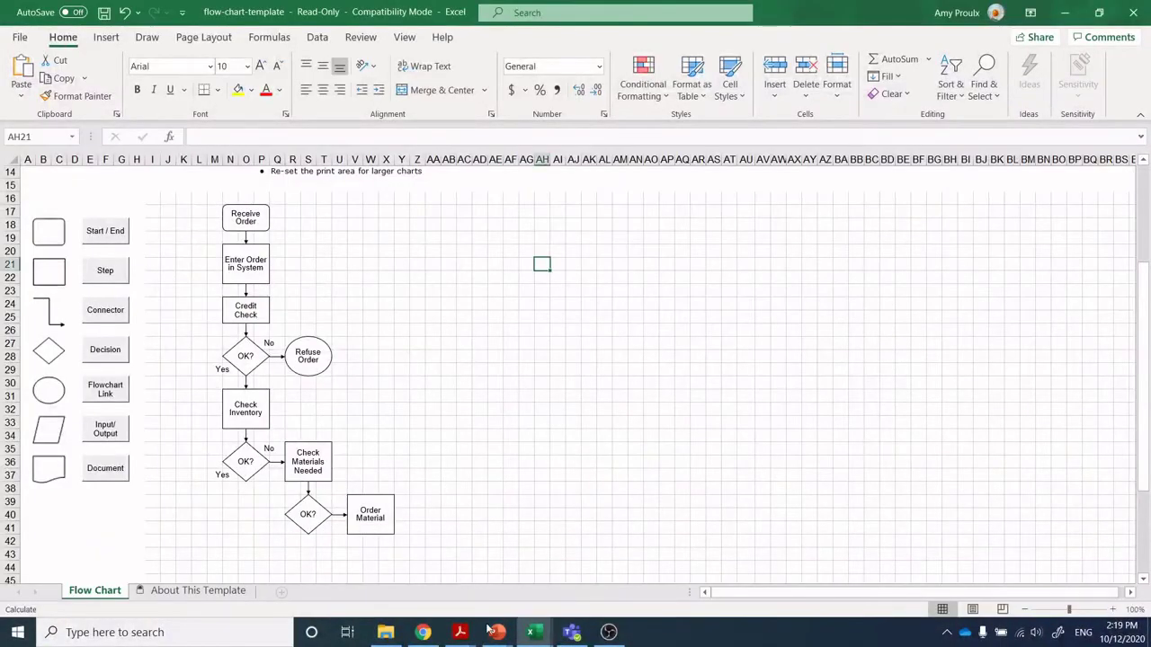
mouse_move(533, 633)
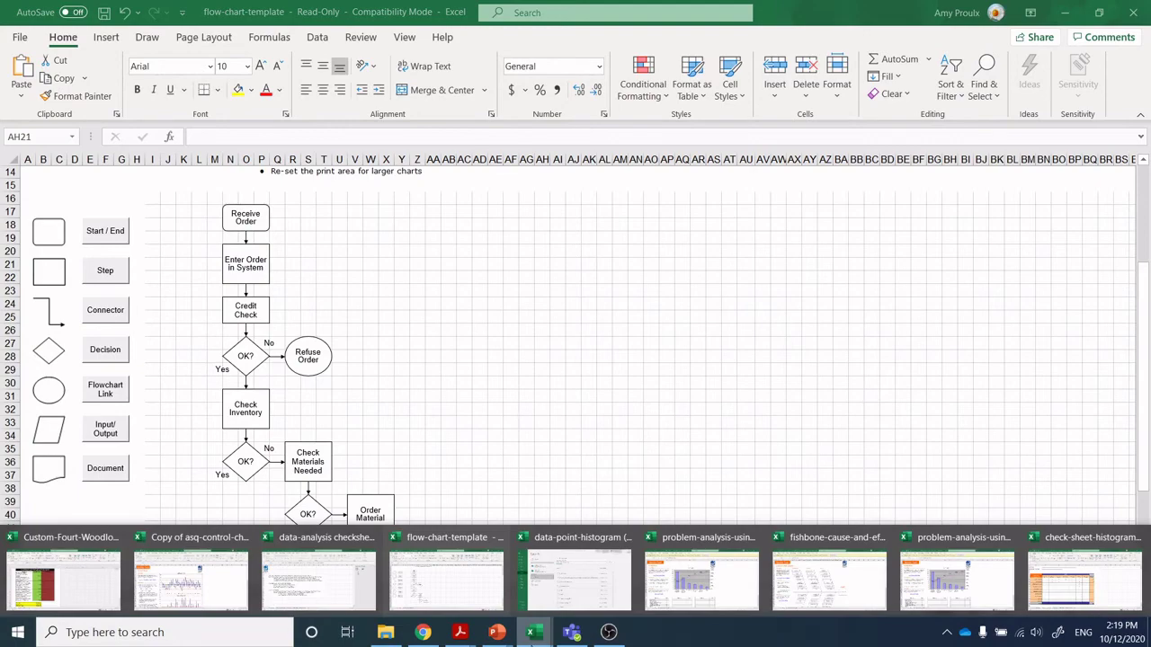
click(569, 585)
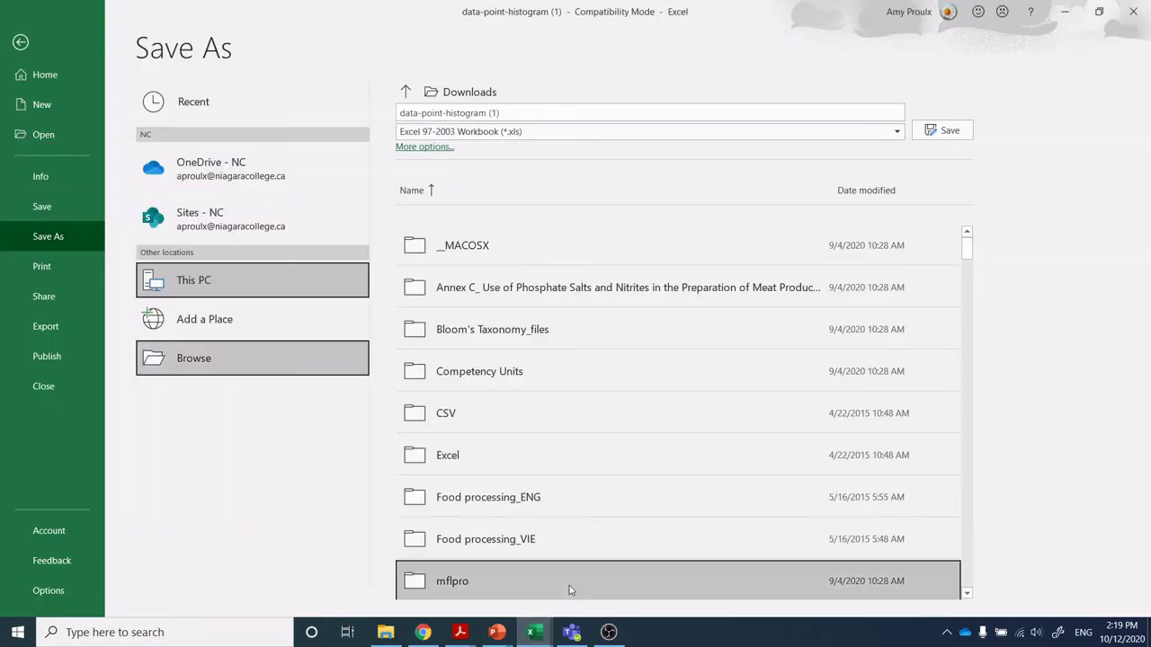
click(21, 42)
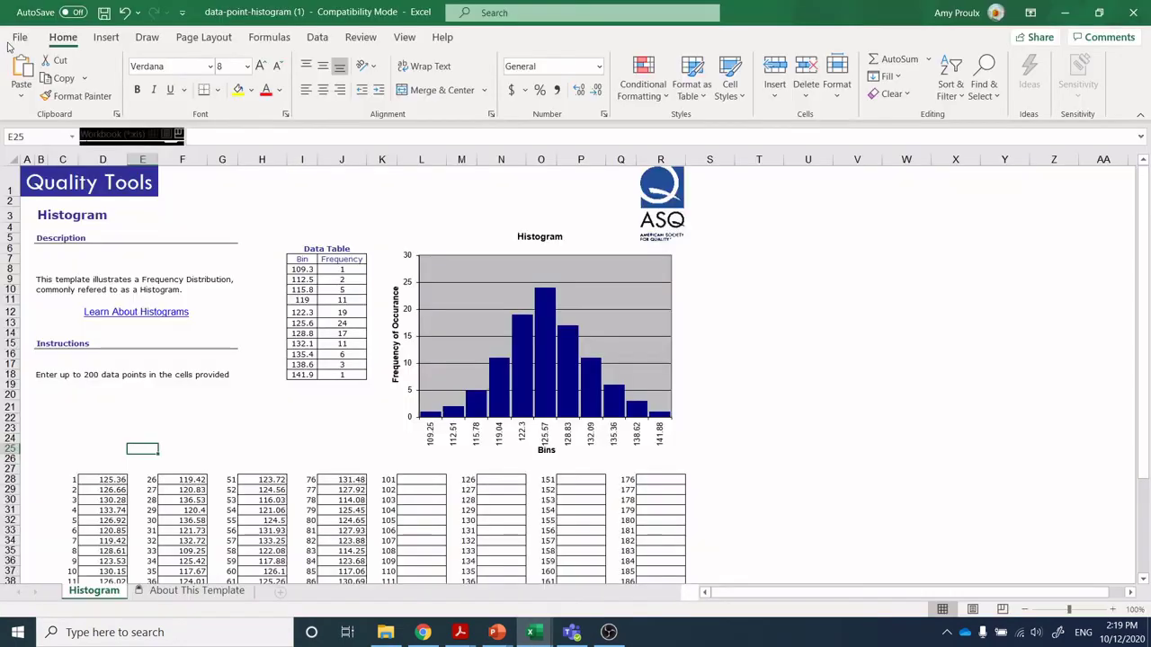
mouse_move(531, 634)
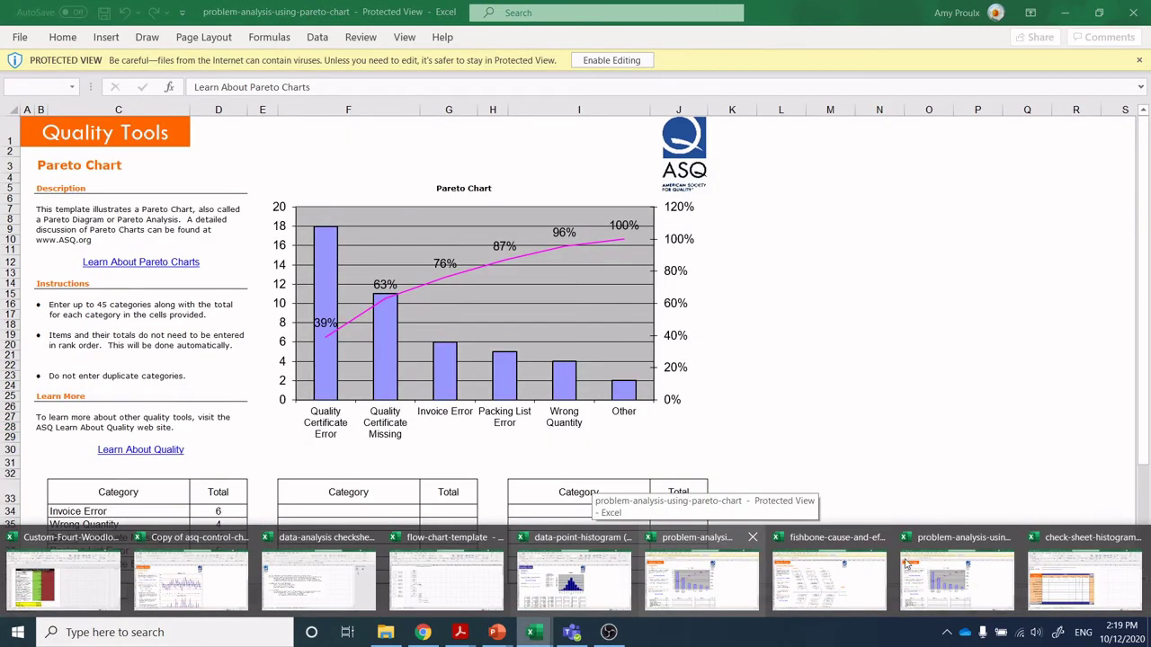
click(1085, 588)
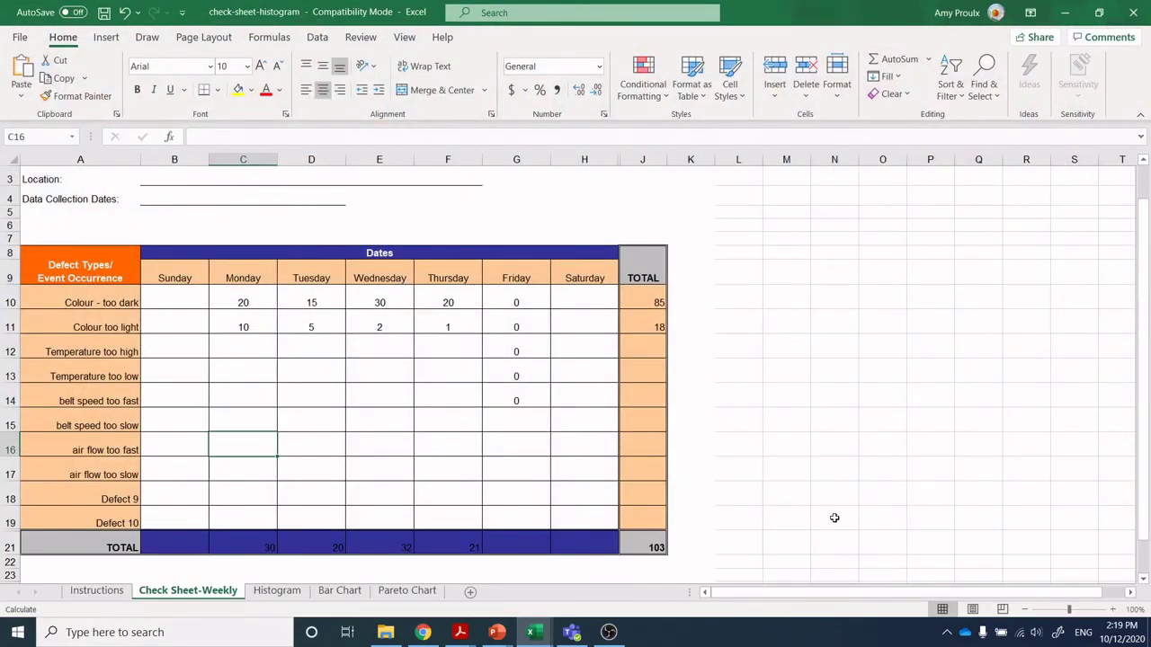
Switch to the data-analysis checksheet histogram pareto chart workbook and examine its weekly check sheet at 100% zoom, including the project header fields.
mouse_move(531, 634)
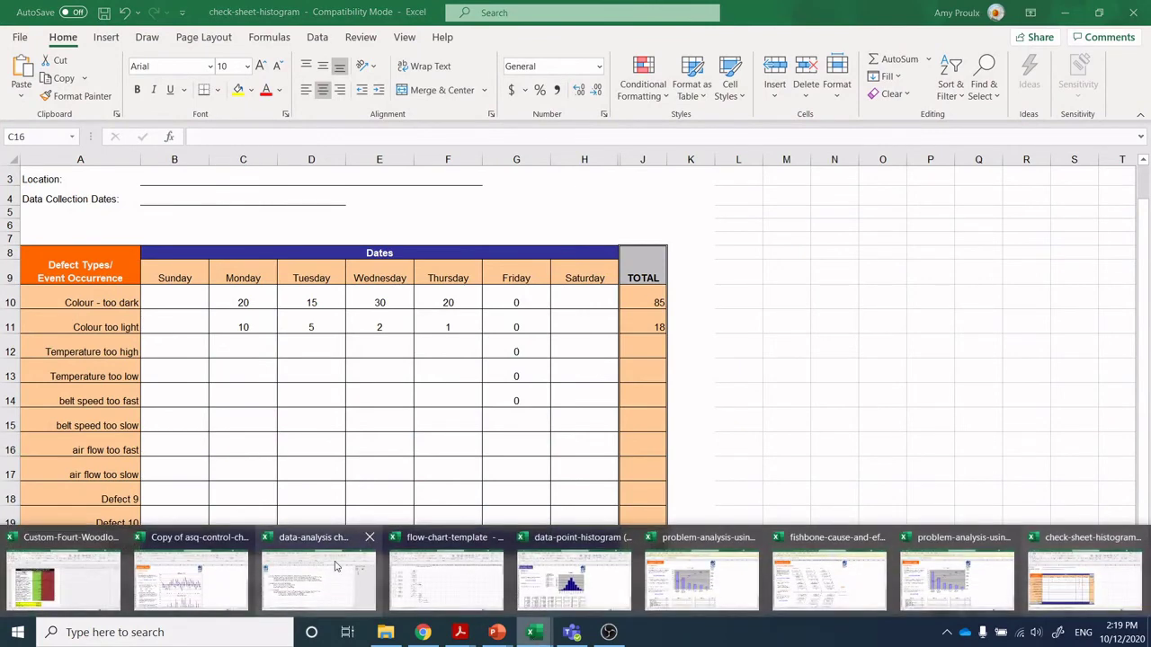
click(297, 590)
click(204, 596)
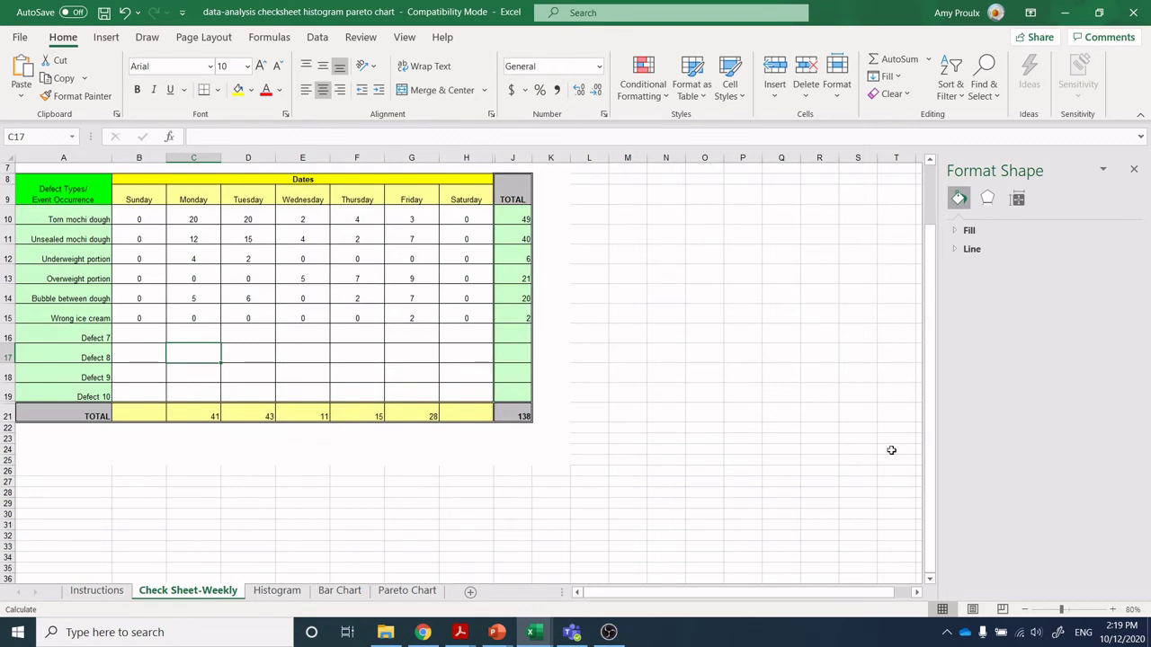
click(1113, 611)
click(1113, 610)
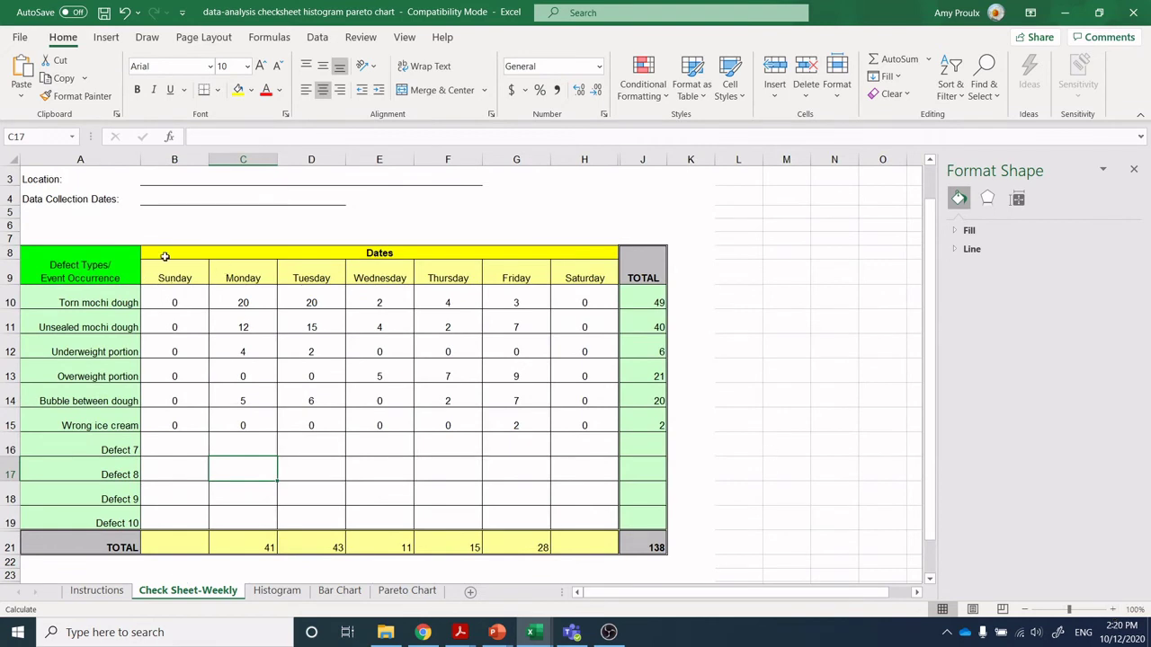
click(167, 175)
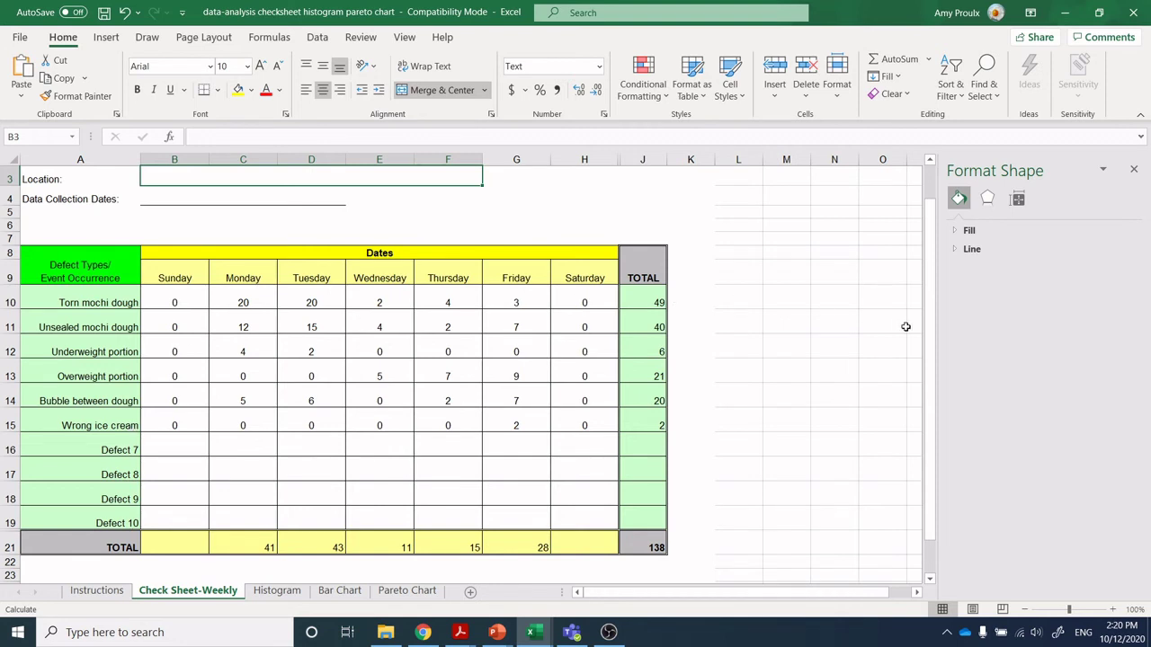
scroll(930, 342, up, 1)
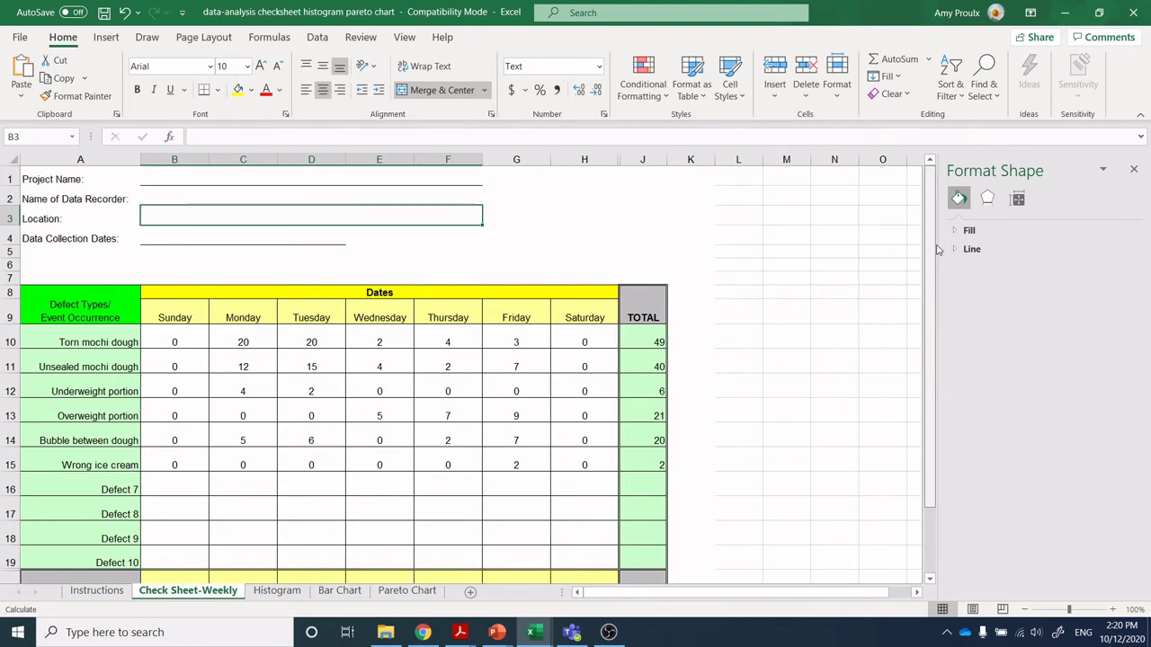
scroll(932, 342, down, 1)
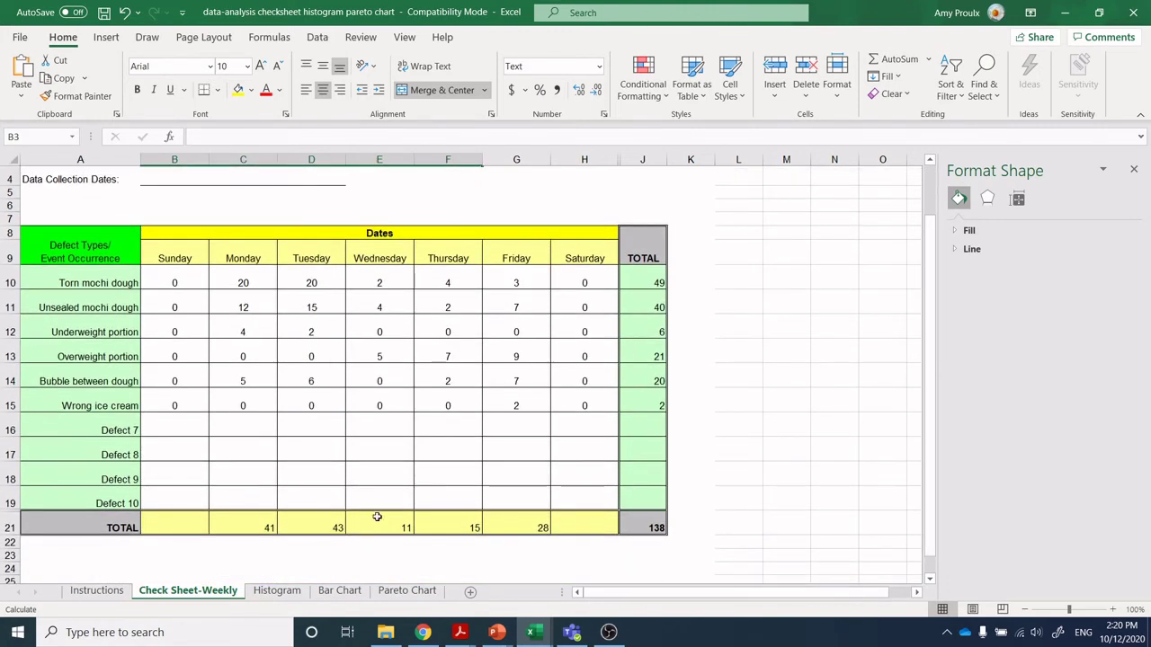
Compare the mochi workbook's histogram of daily defects with the daily totals on the weekly check sheet.
click(296, 593)
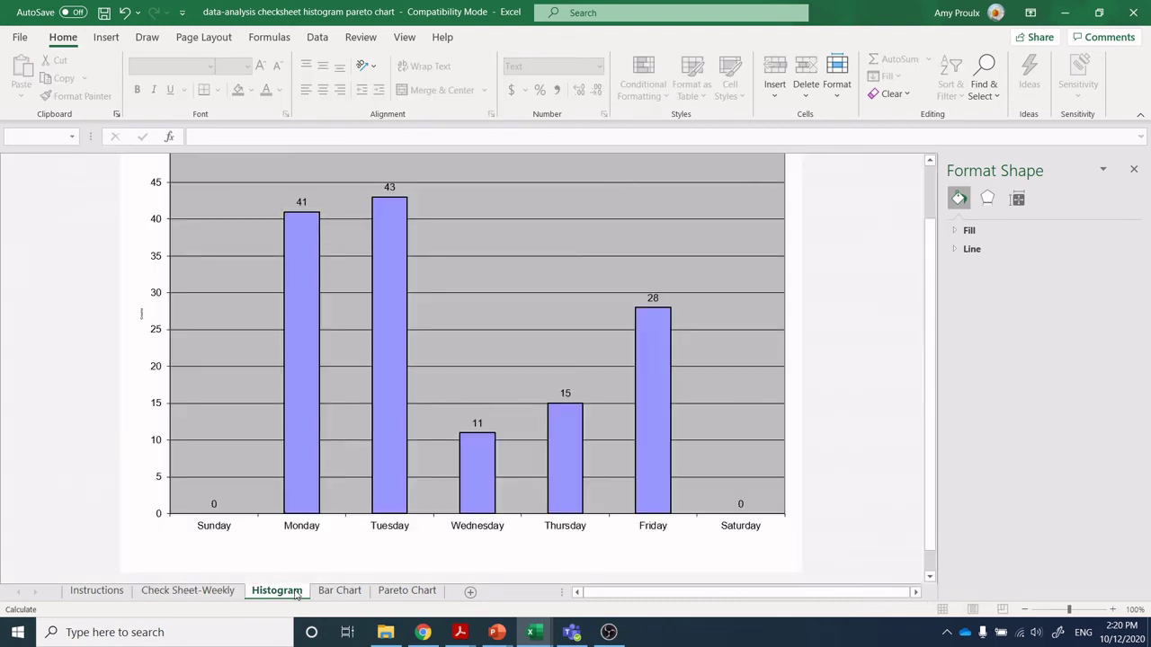
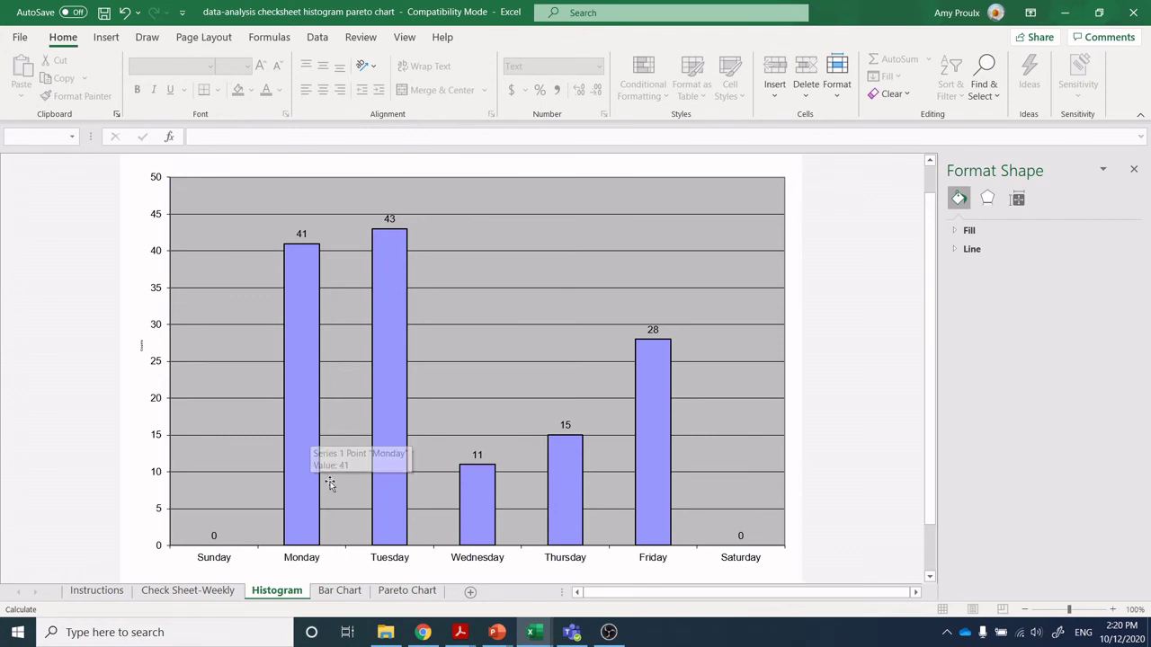
click(207, 593)
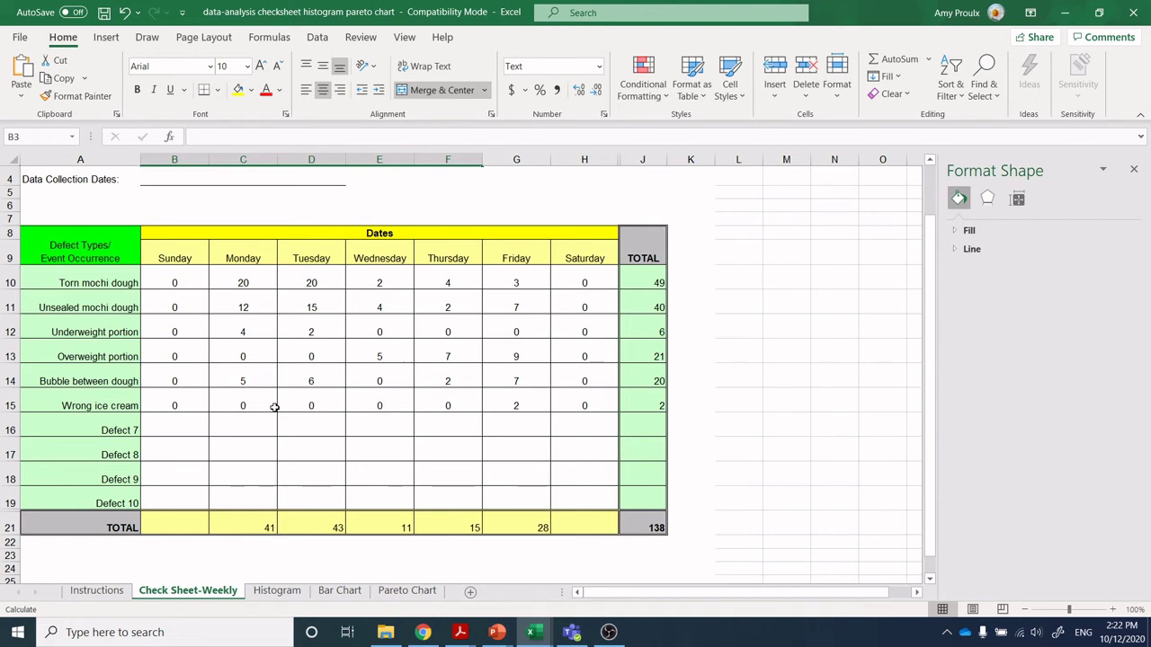
click(277, 593)
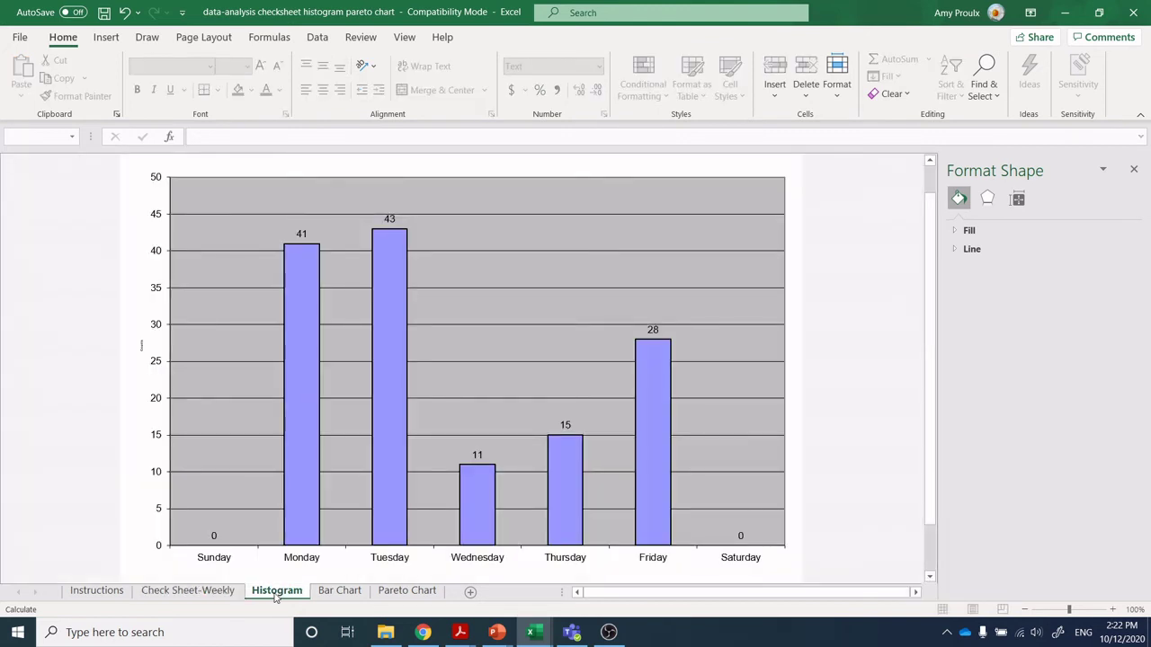
click(215, 595)
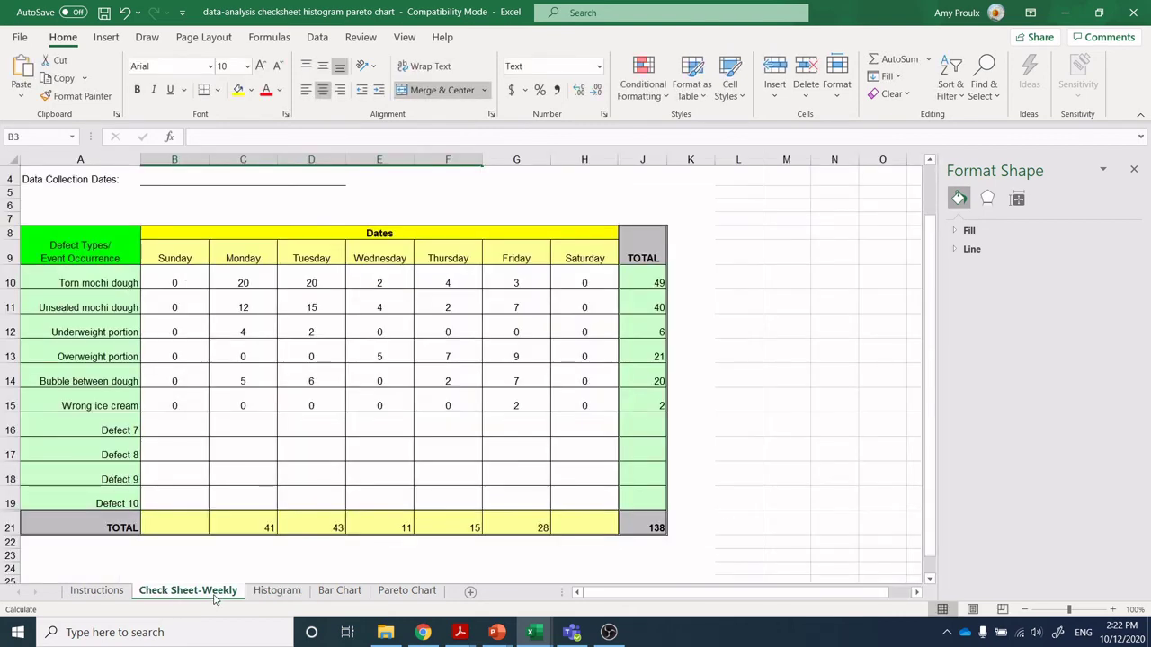
click(268, 597)
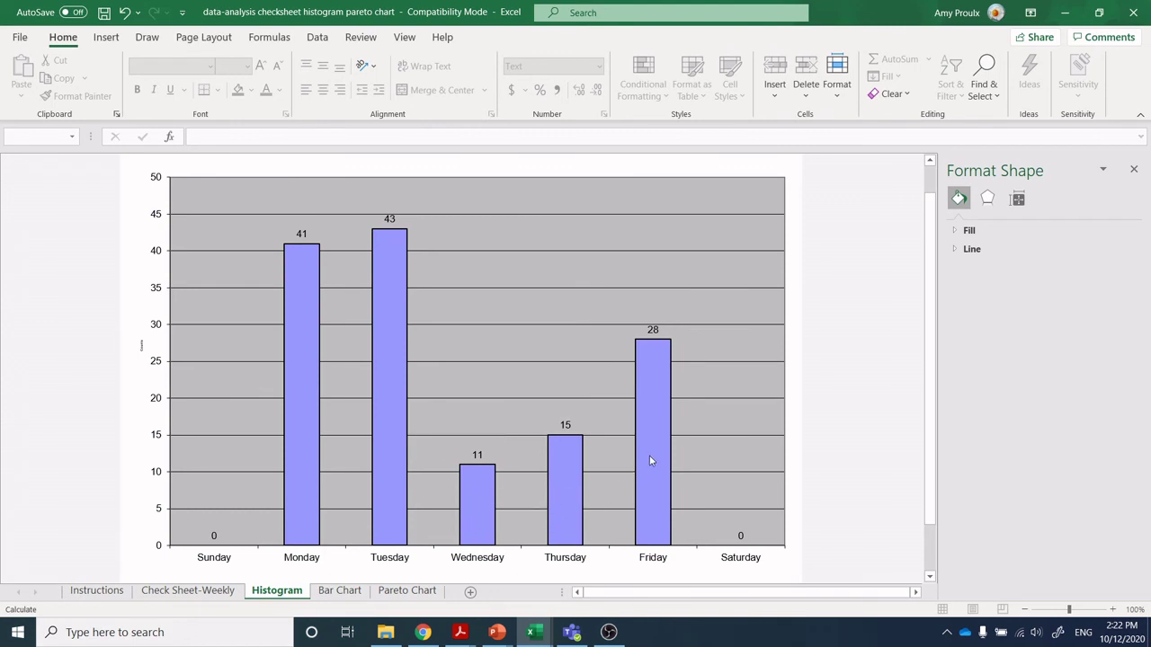
mouse_move(651, 460)
mouse_move(477, 481)
mouse_move(670, 348)
Examine the mochi defect bar chart at 90% zoom with the Format Axis pane closed.
click(339, 591)
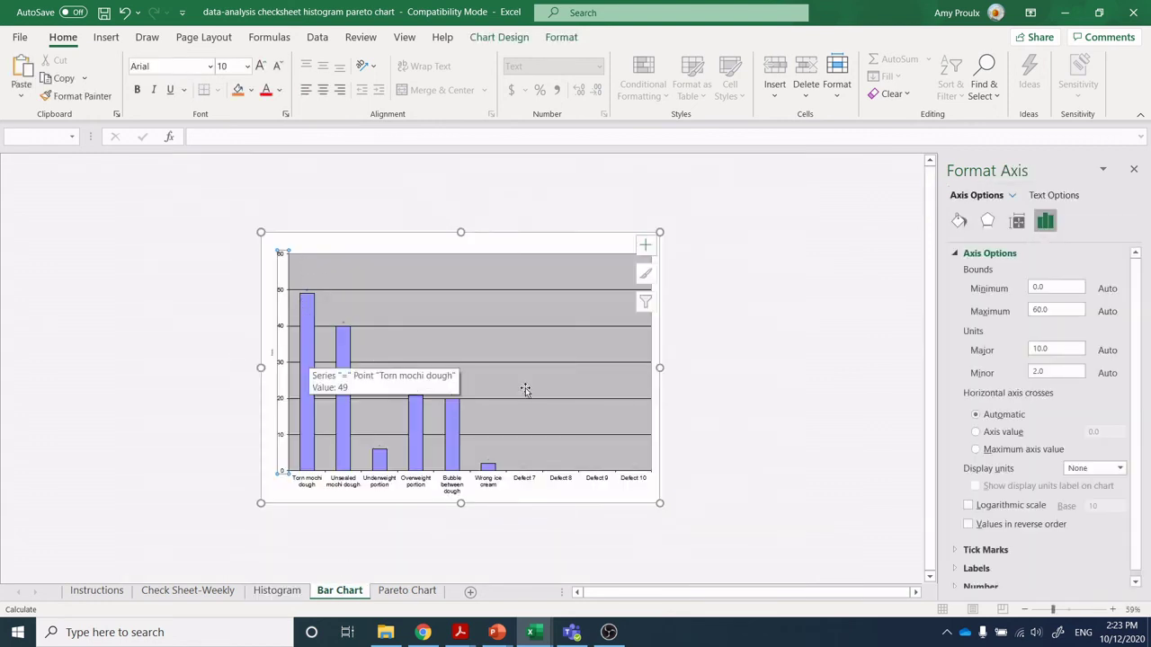
click(1114, 610)
click(1113, 609)
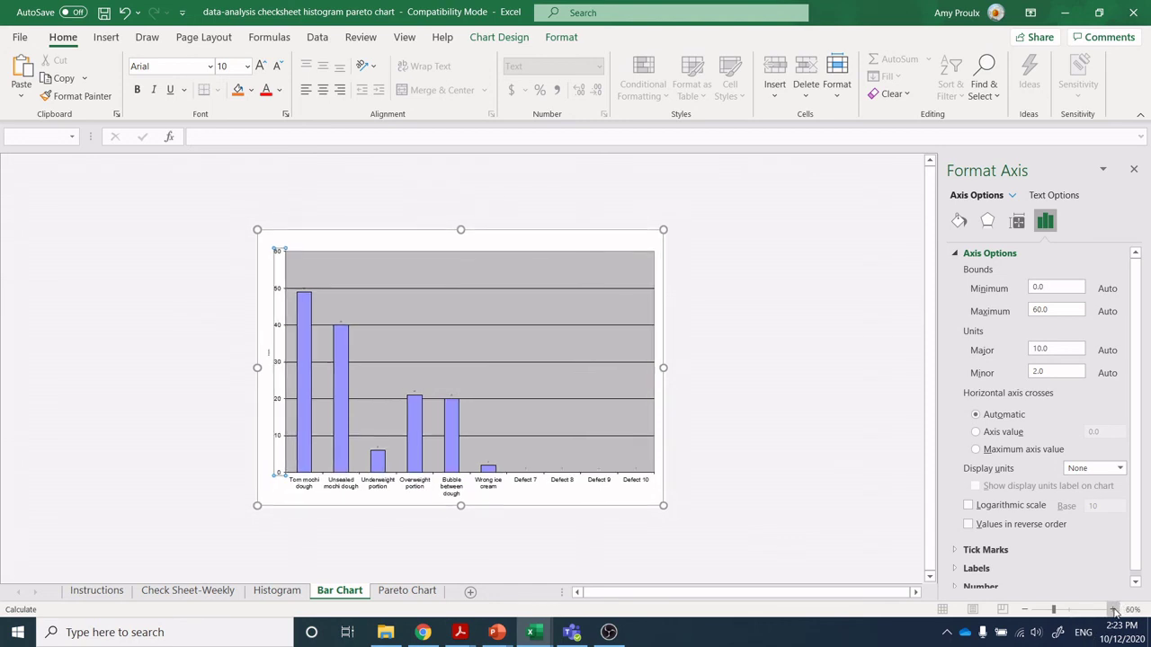
click(1113, 609)
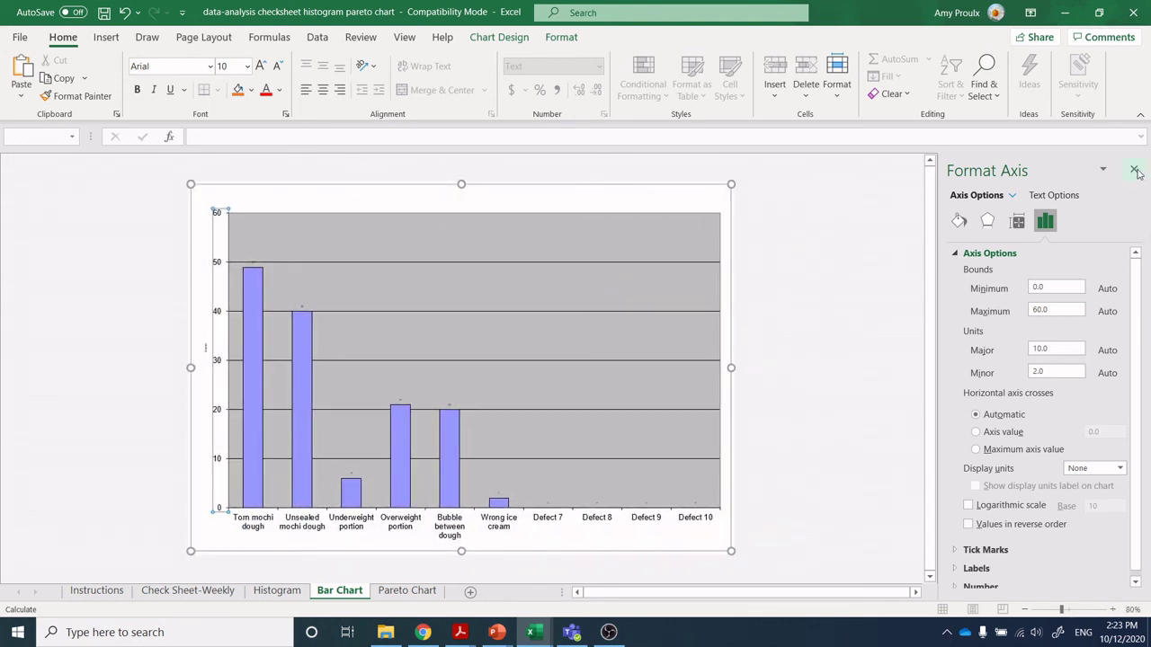
click(1136, 171)
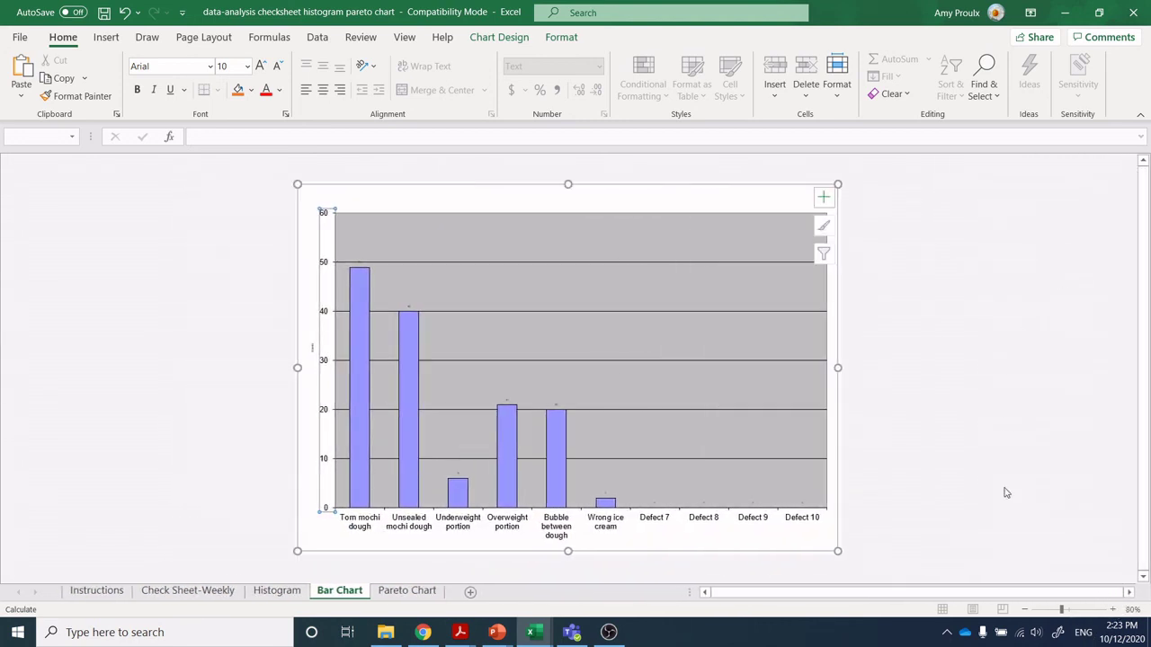
click(1113, 610)
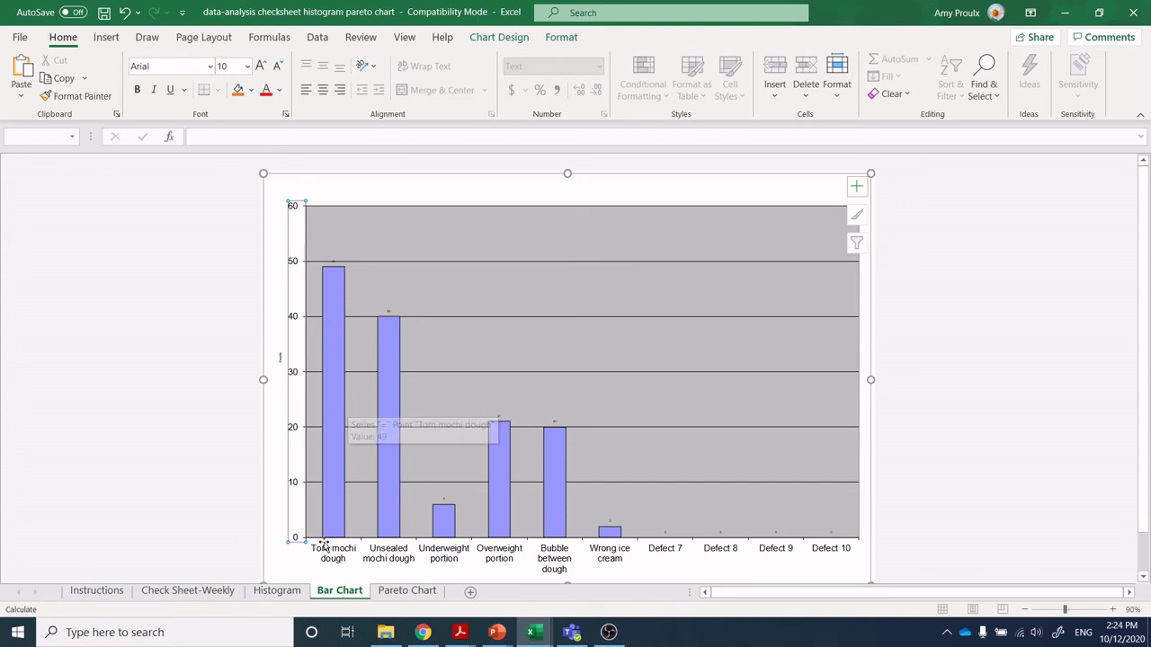
Examine the mochi defect Pareto chart at 90% zoom, inspecting the torn and unsealed mochi dough bars.
click(395, 594)
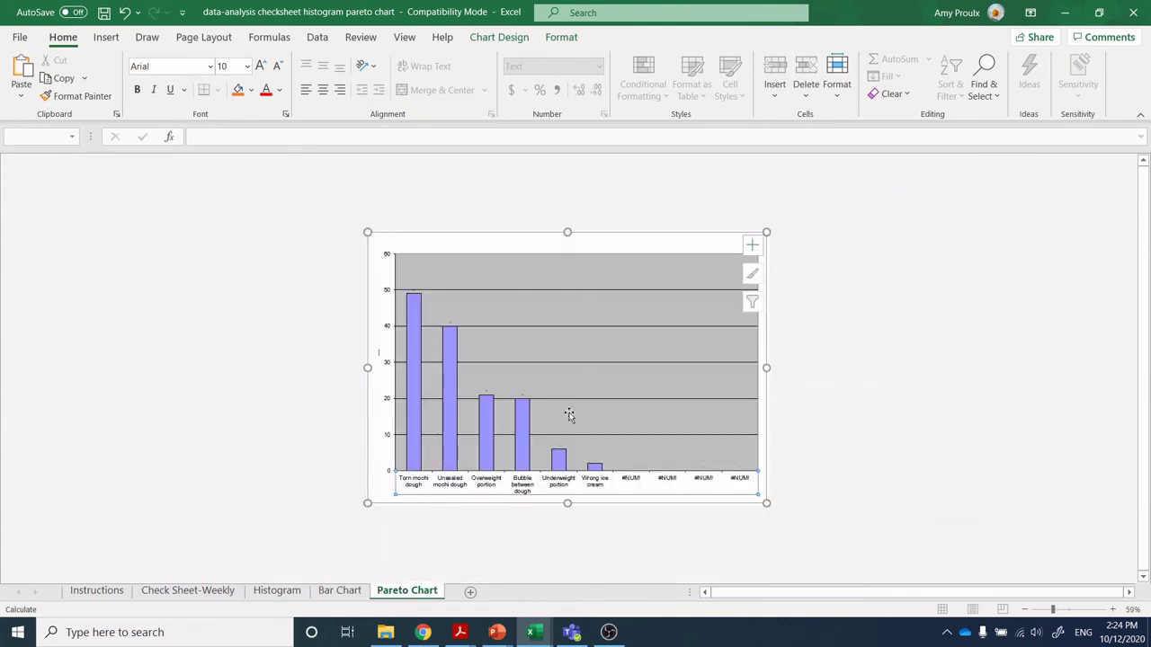
click(1113, 610)
click(1113, 610)
click(1113, 609)
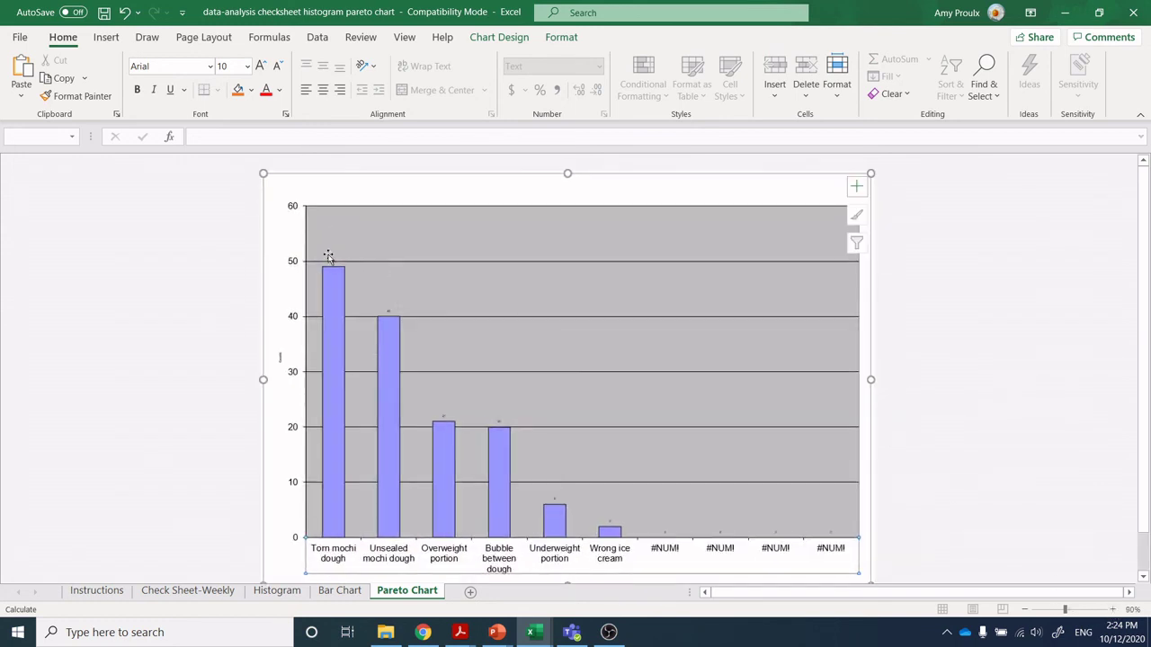
mouse_move(328, 277)
mouse_move(390, 330)
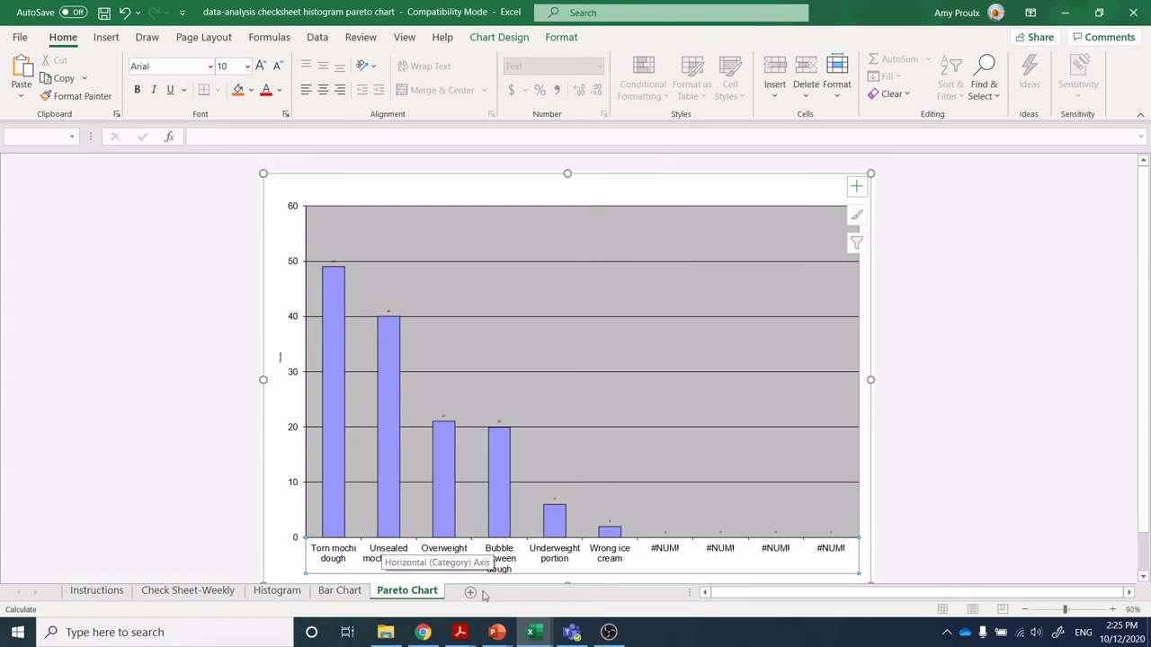
Return to the check-sheet-histogram workbook and review its histogram, bar chart and Pareto chart of the toast defects.
mouse_move(532, 632)
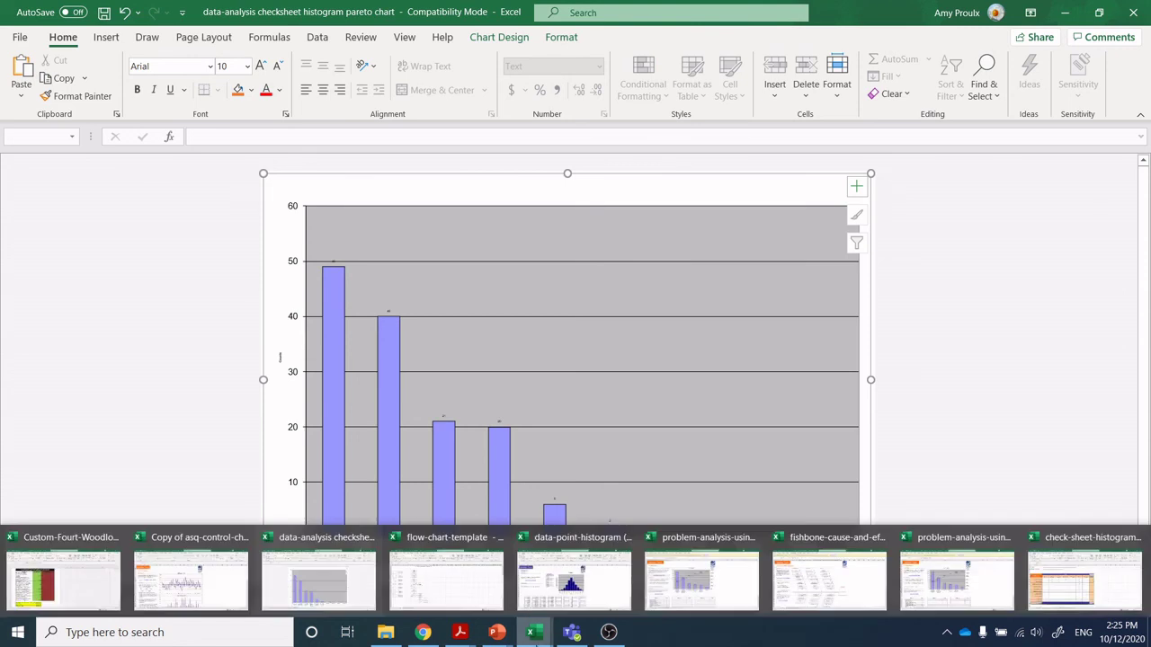
click(1058, 584)
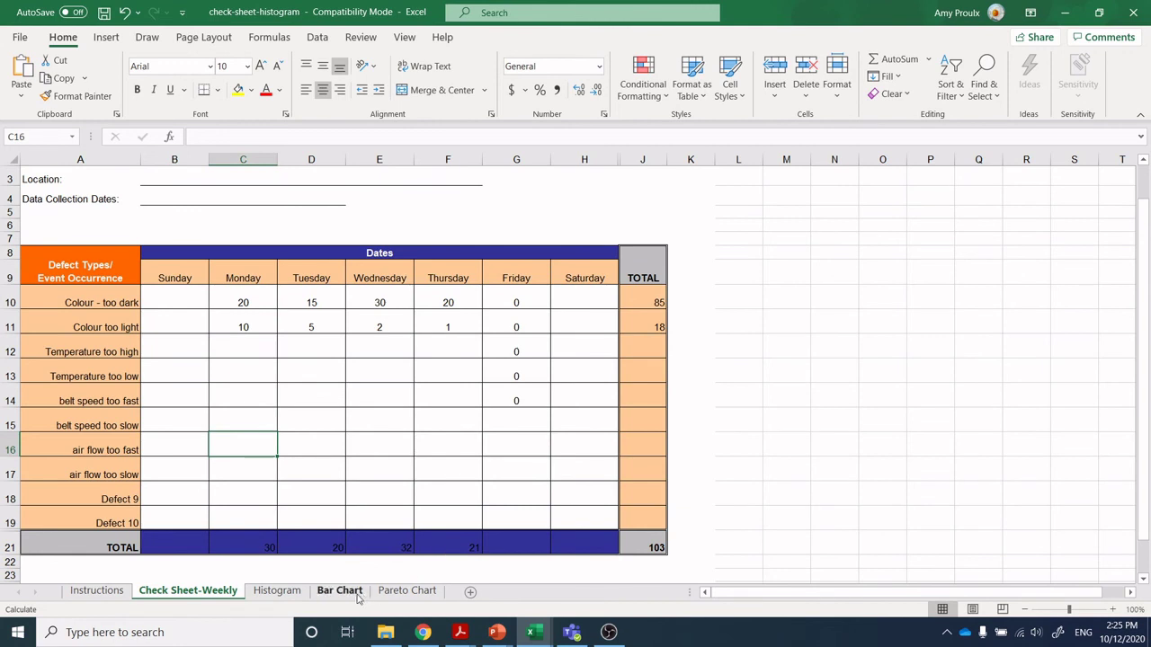
click(279, 591)
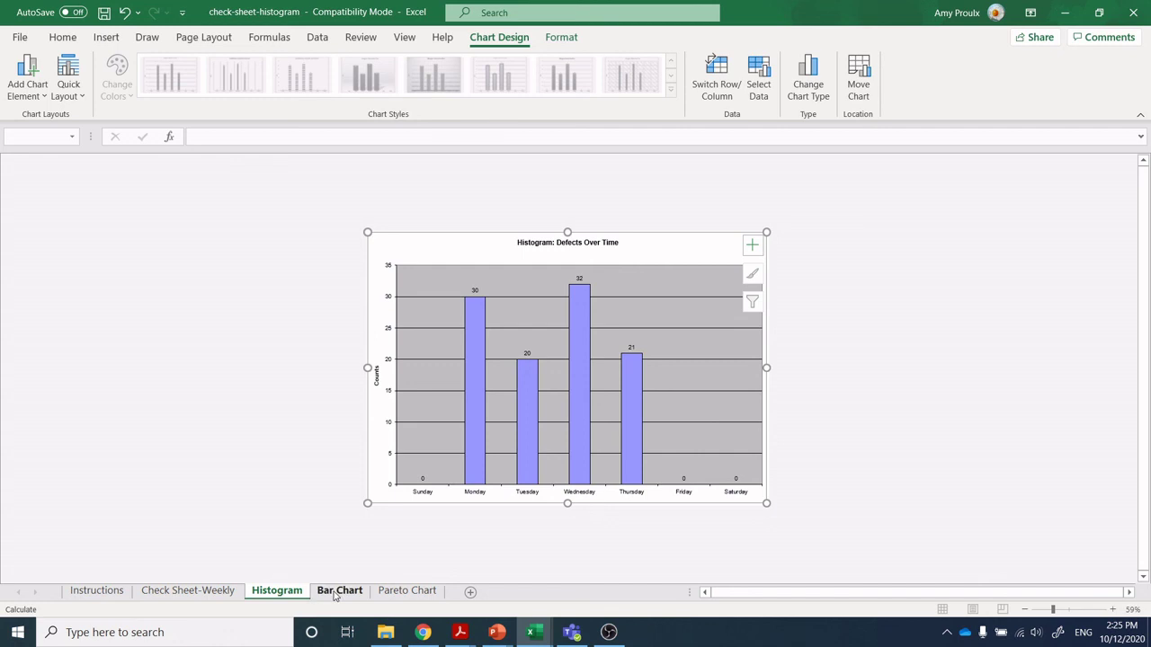
click(338, 591)
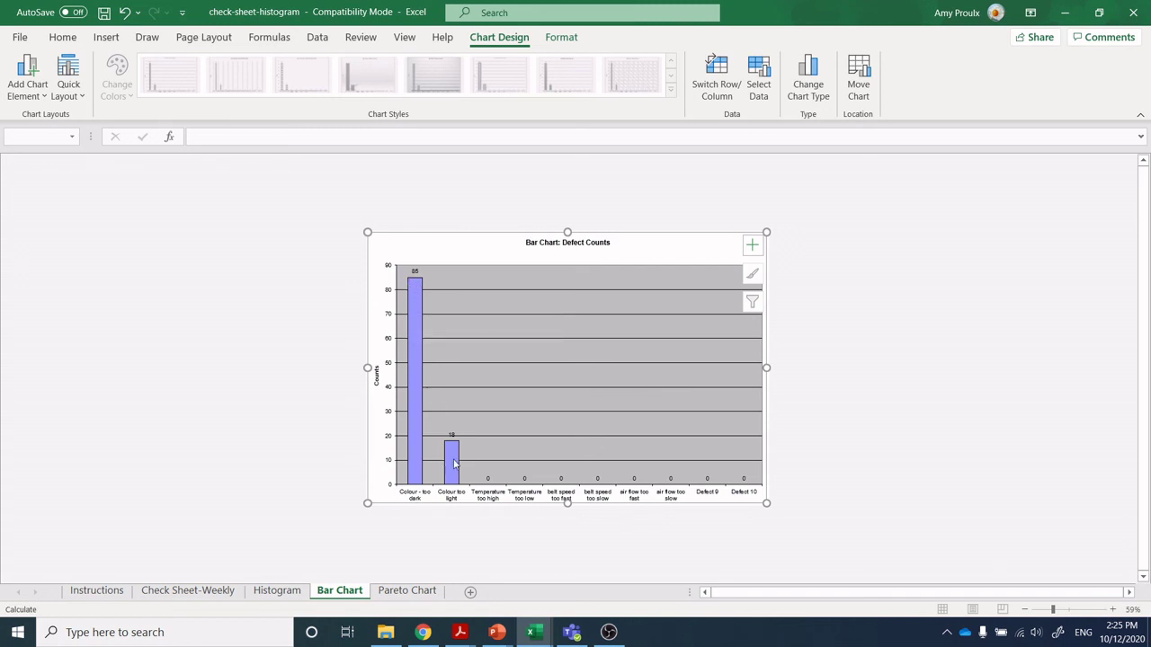
mouse_move(454, 464)
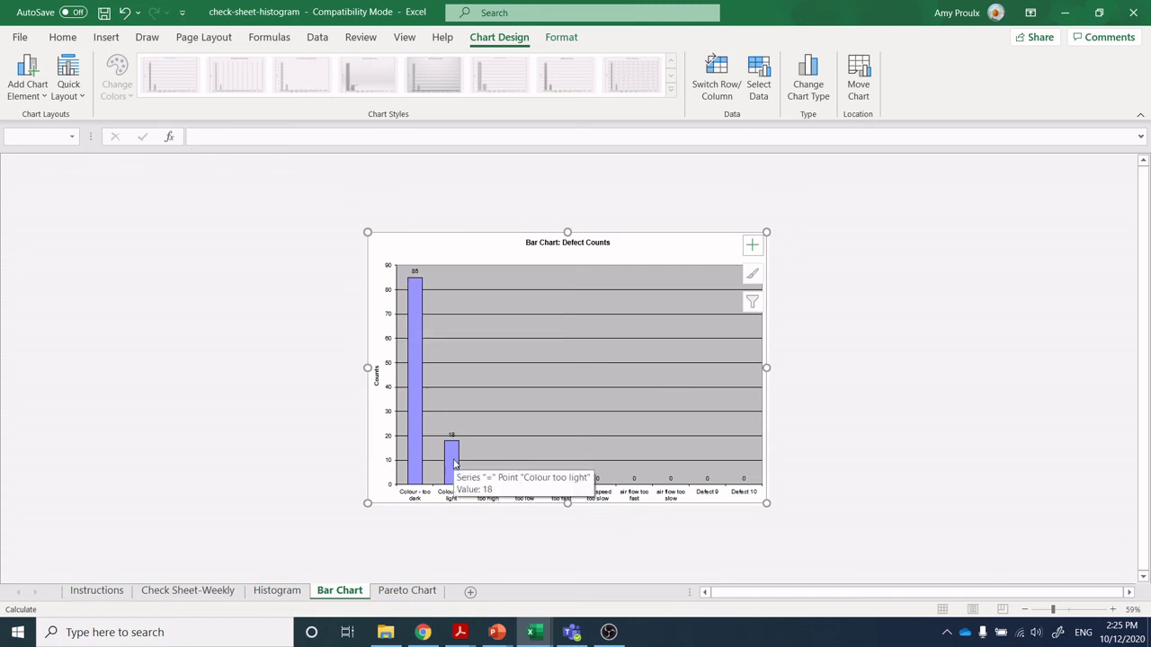
click(409, 597)
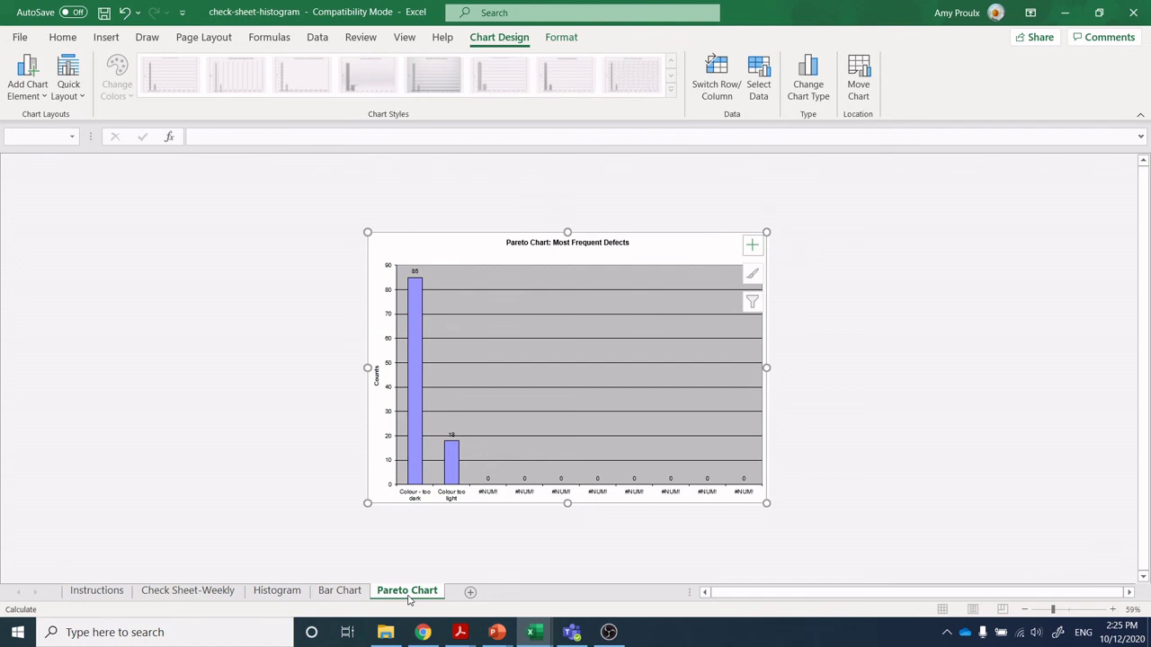
click(350, 595)
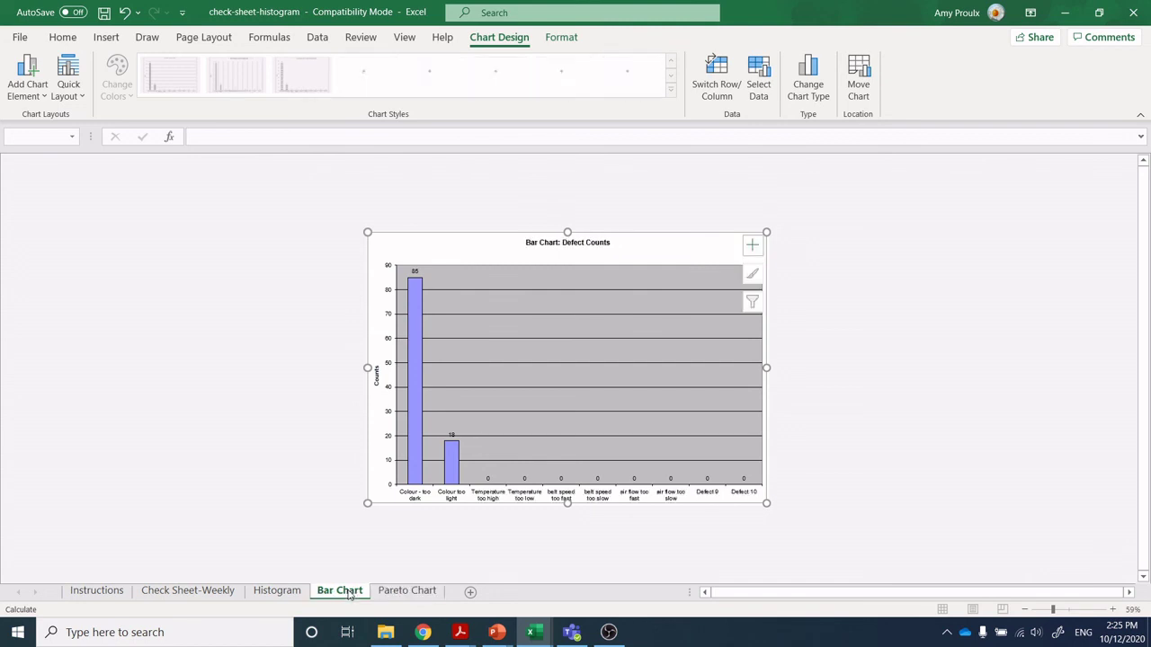
click(404, 597)
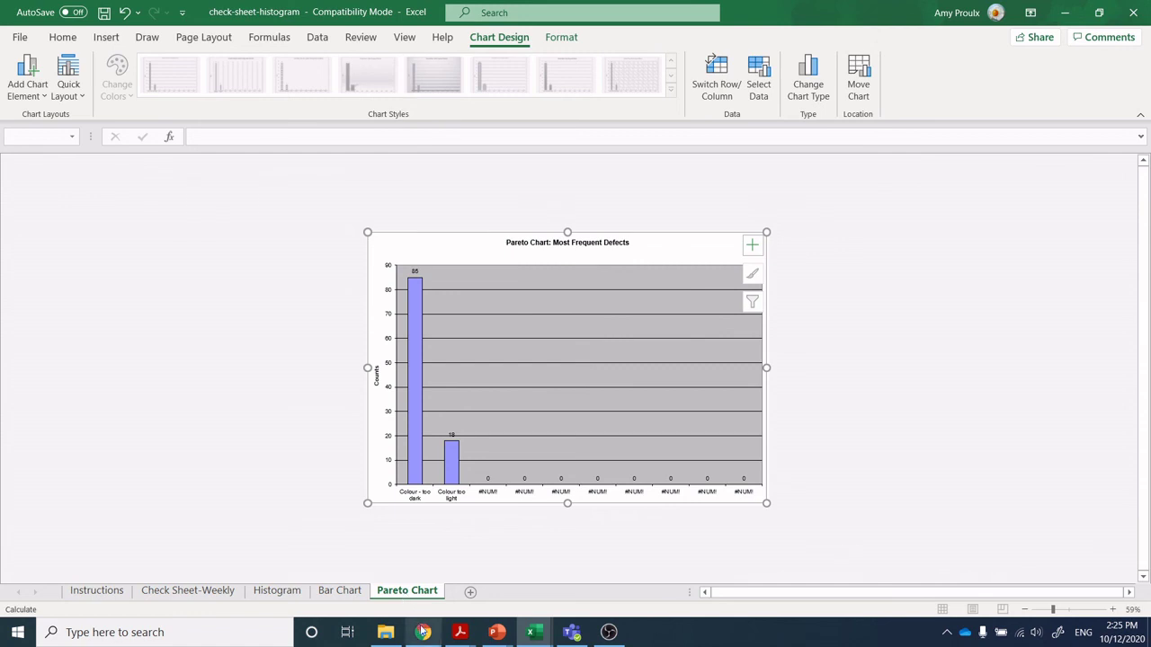
Switch to the "LLFS using check sheets" PowerPoint presentation and start the slide show from slide 6, "Determine quality parameters to measure".
mouse_move(424, 642)
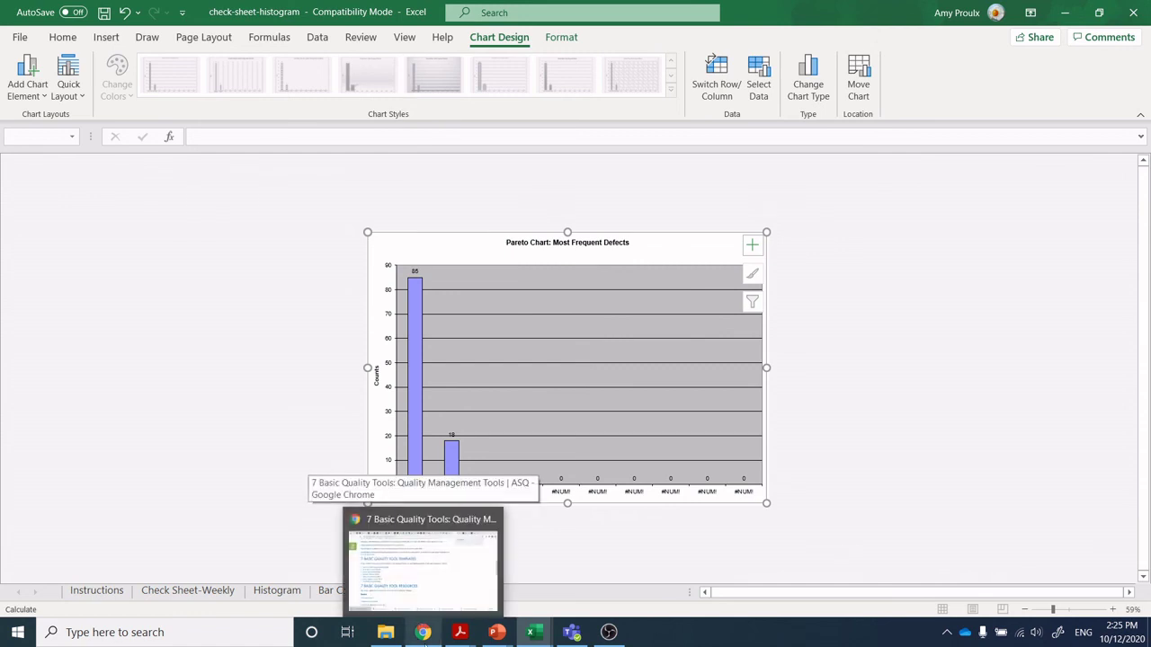
click(609, 632)
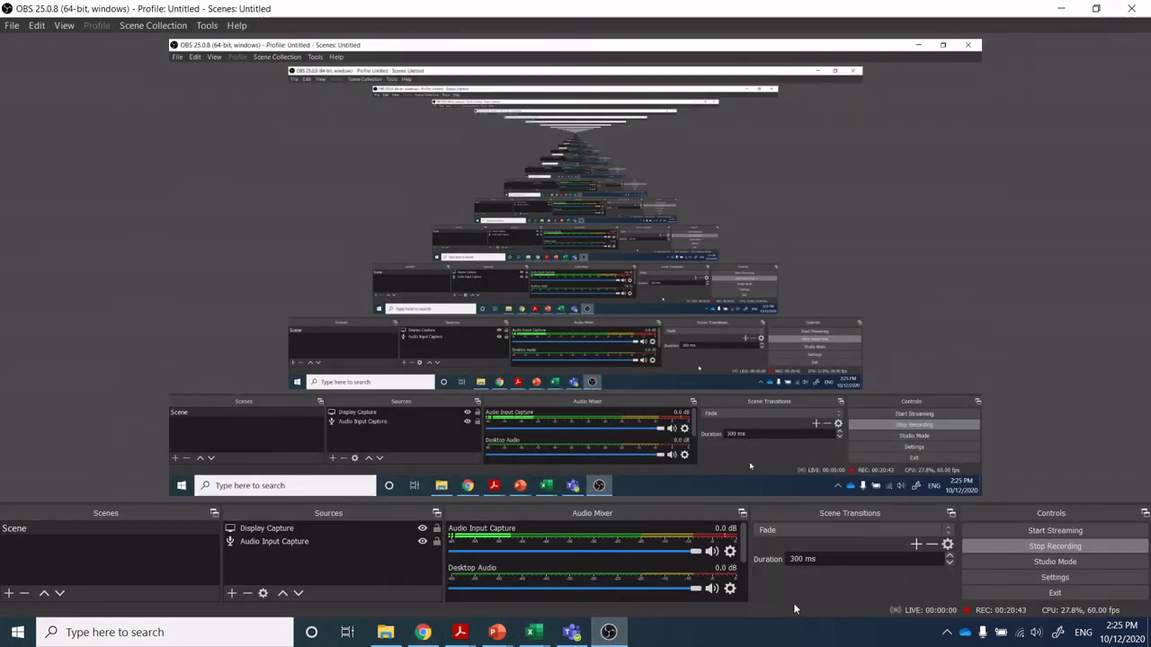
mouse_move(496, 632)
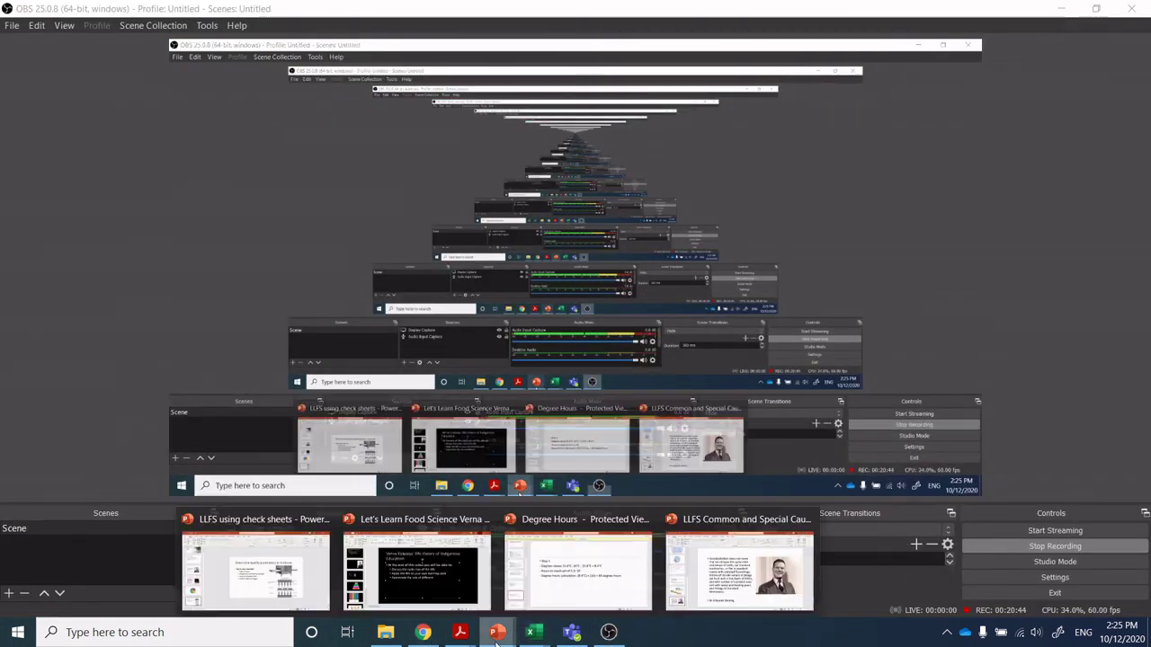
click(301, 568)
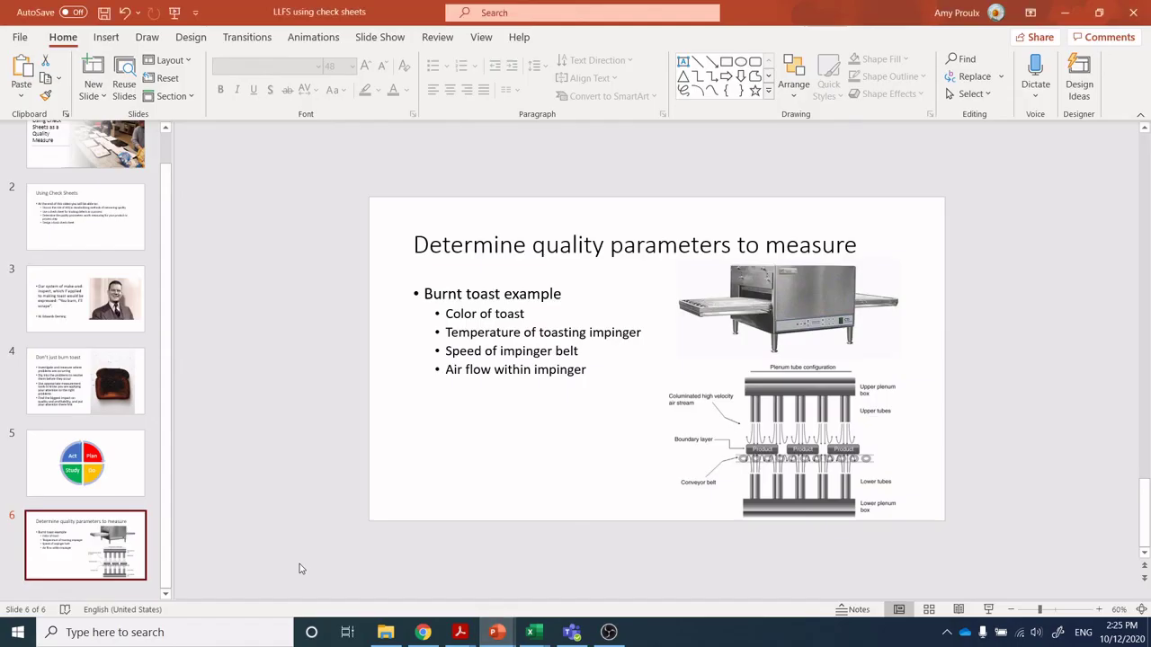
click(989, 610)
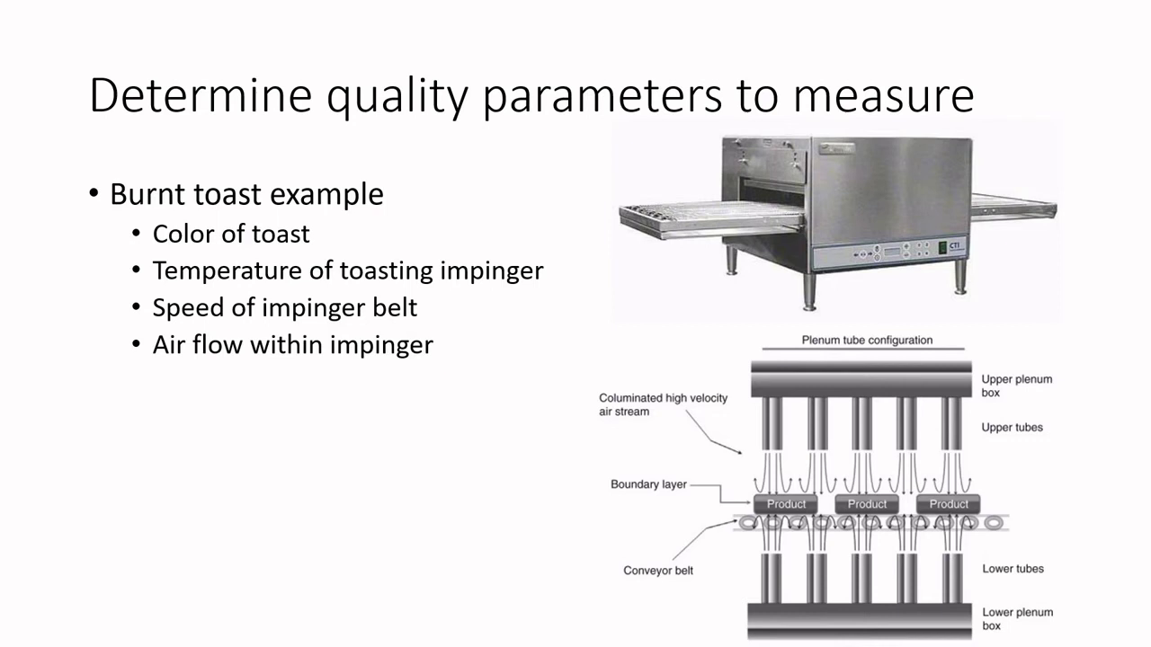